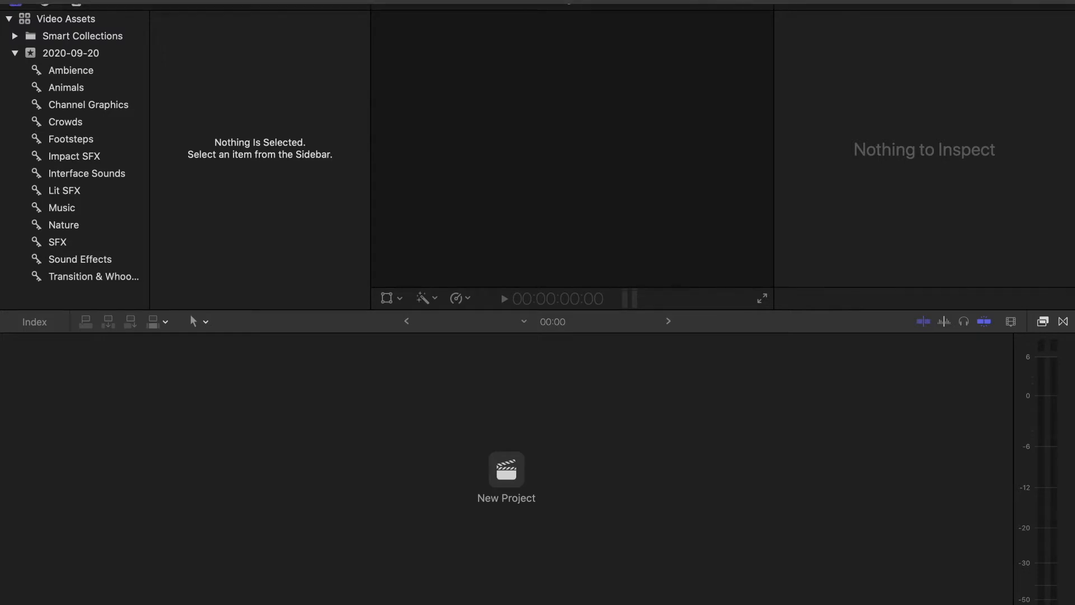
Create a new library named "Gimbal Shot Comparison" and save it in the Movies folder
click(124, 0)
mouse_move(162, 0)
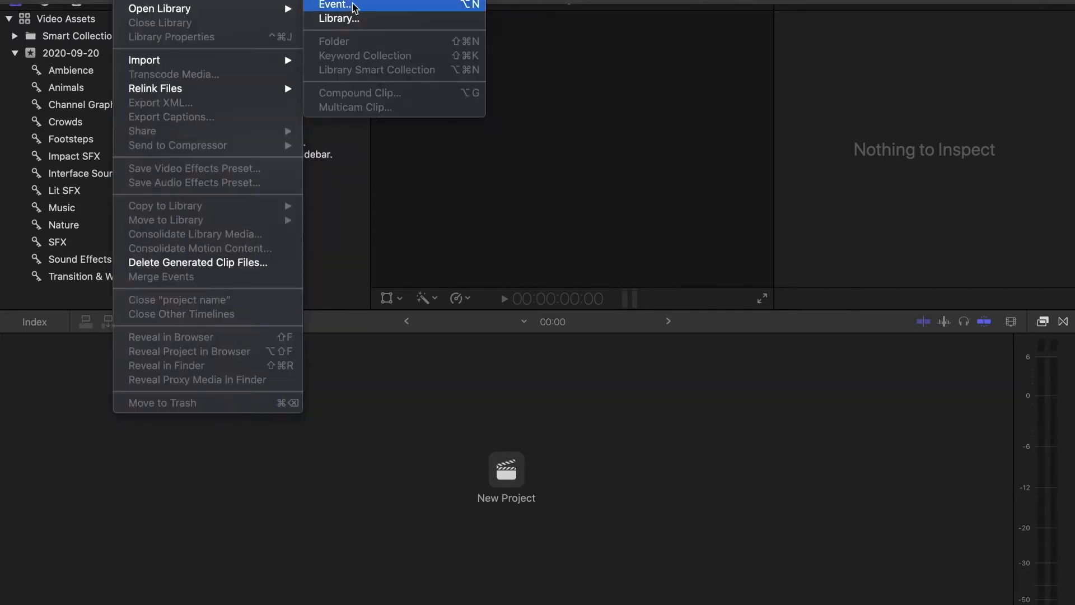
click(365, 21)
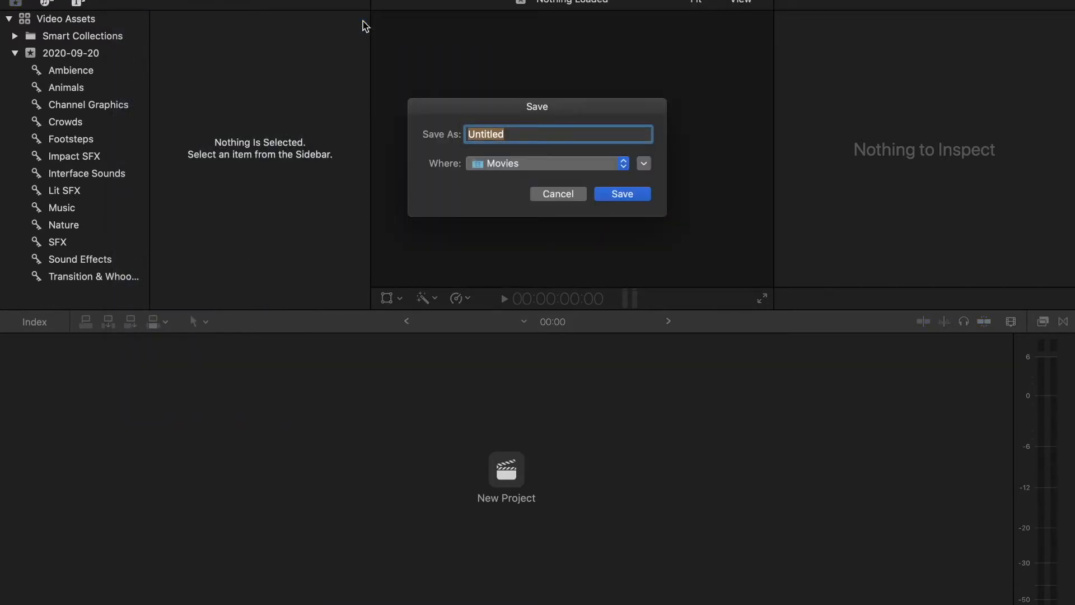
text(Gimbal Shot Comparison)
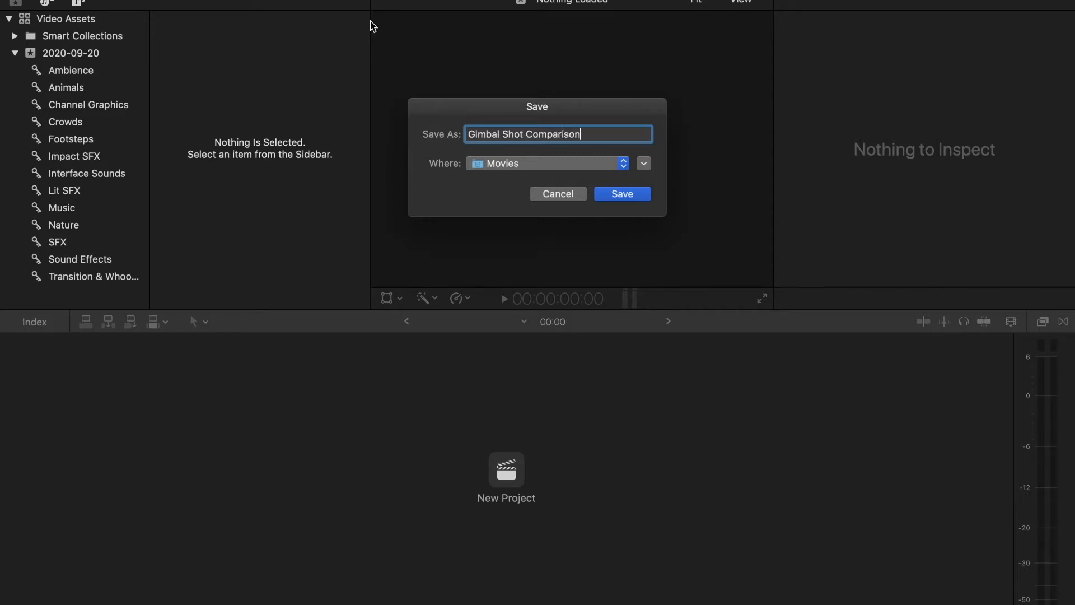
click(535, 164)
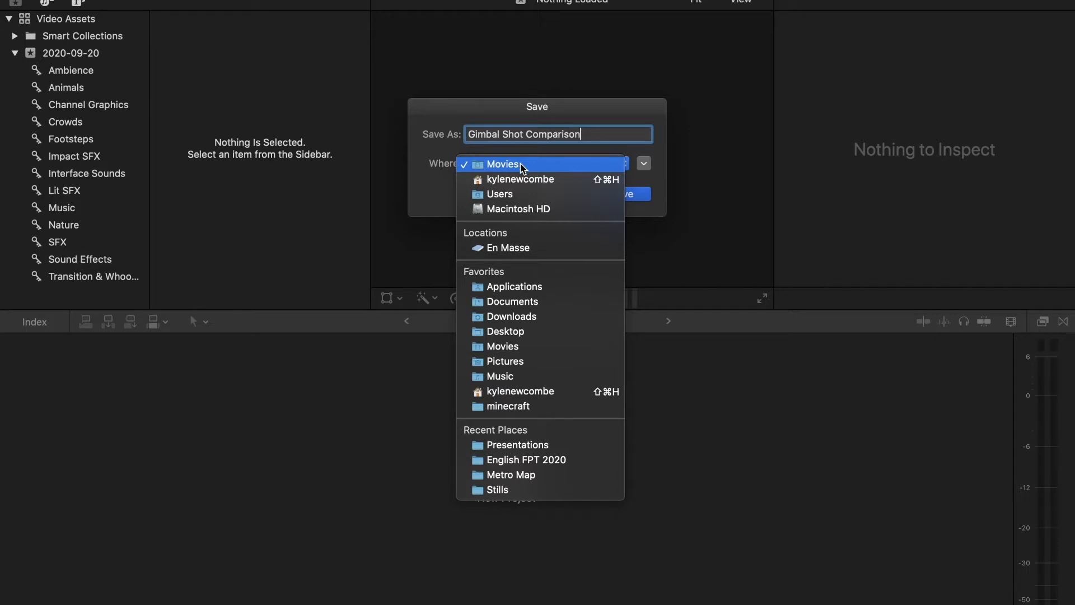
click(521, 166)
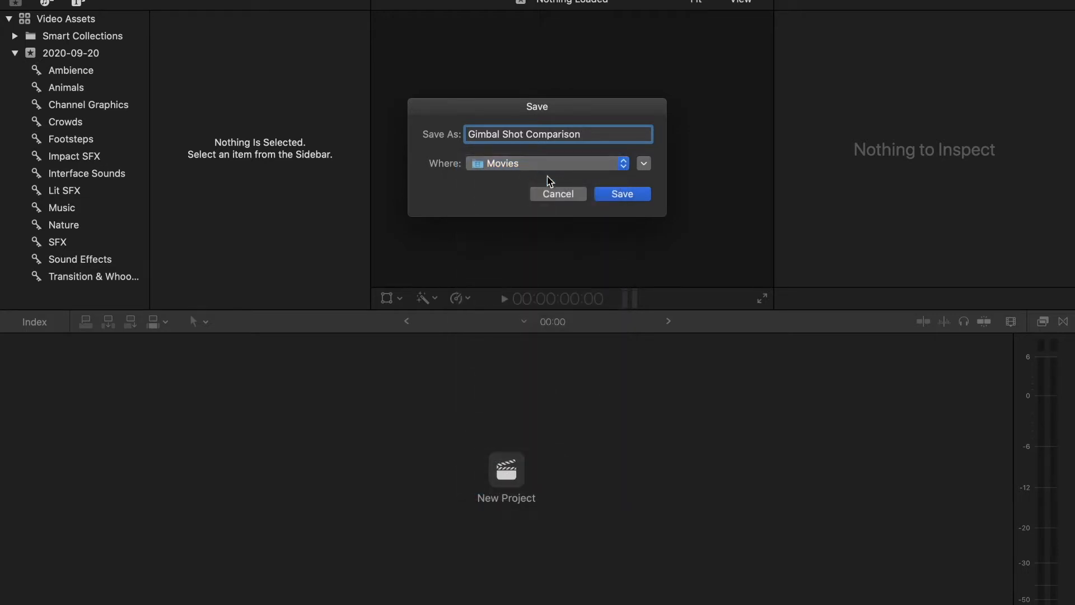
click(621, 194)
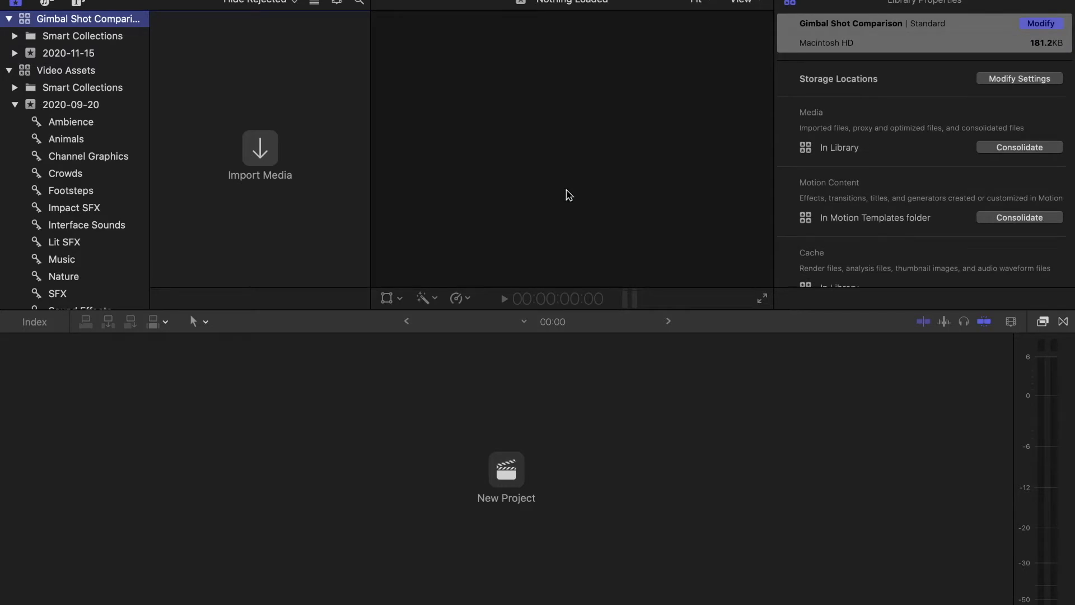
Import the Gimbal folder from the En Masse drive into the existing 2020-11-15 event, leaving files in place
click(315, 432)
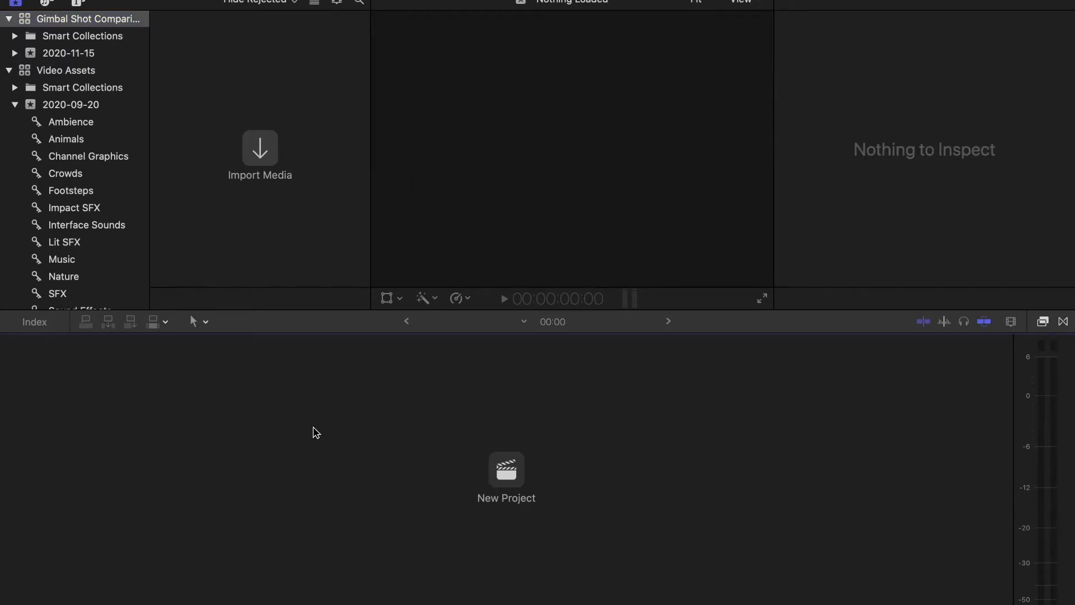
key(super+i)
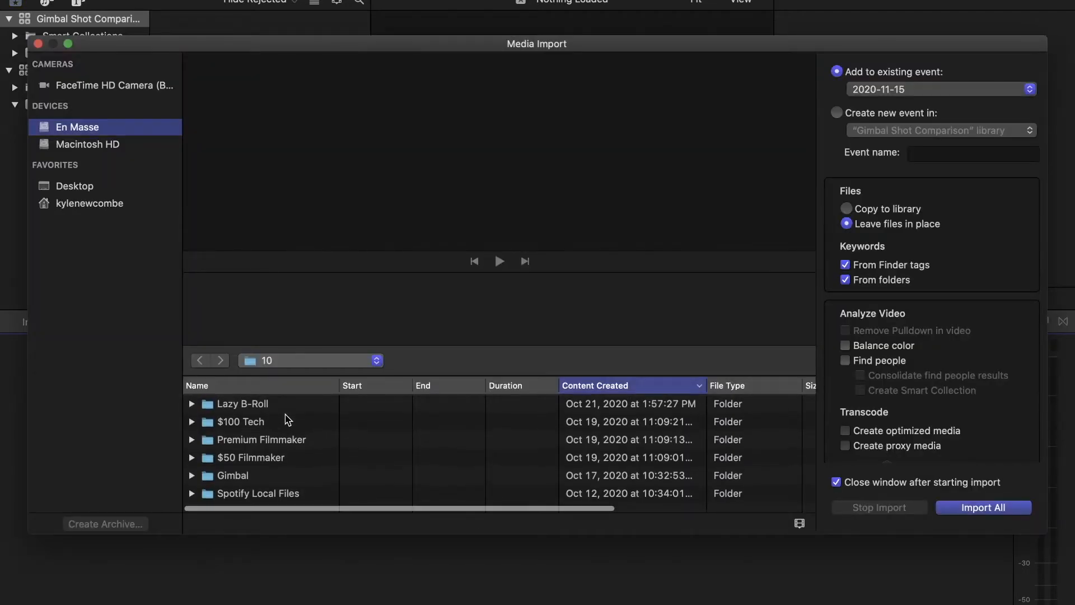
click(264, 478)
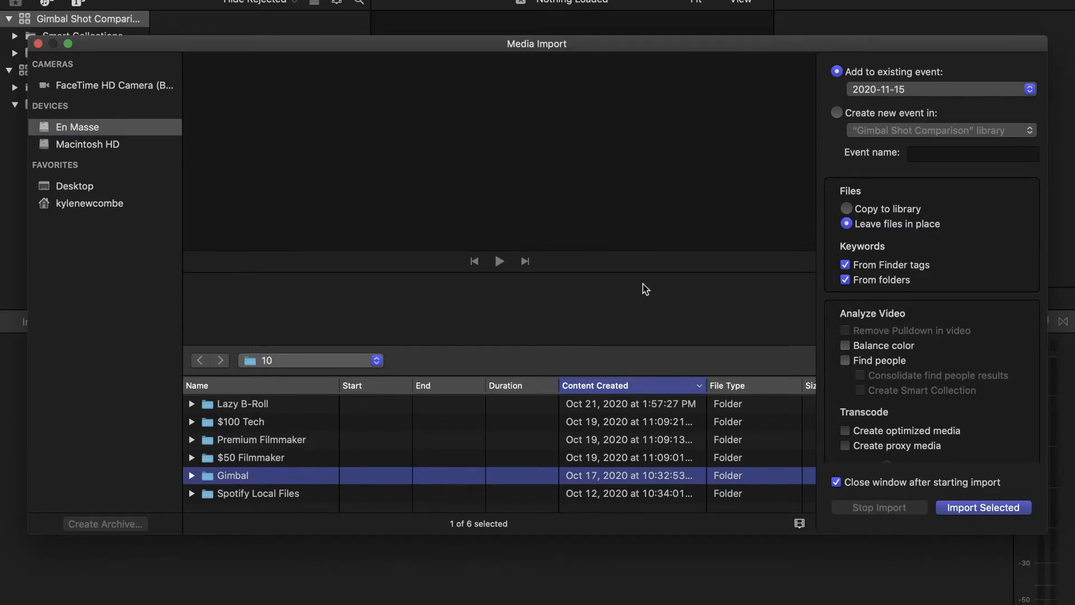
key(Return)
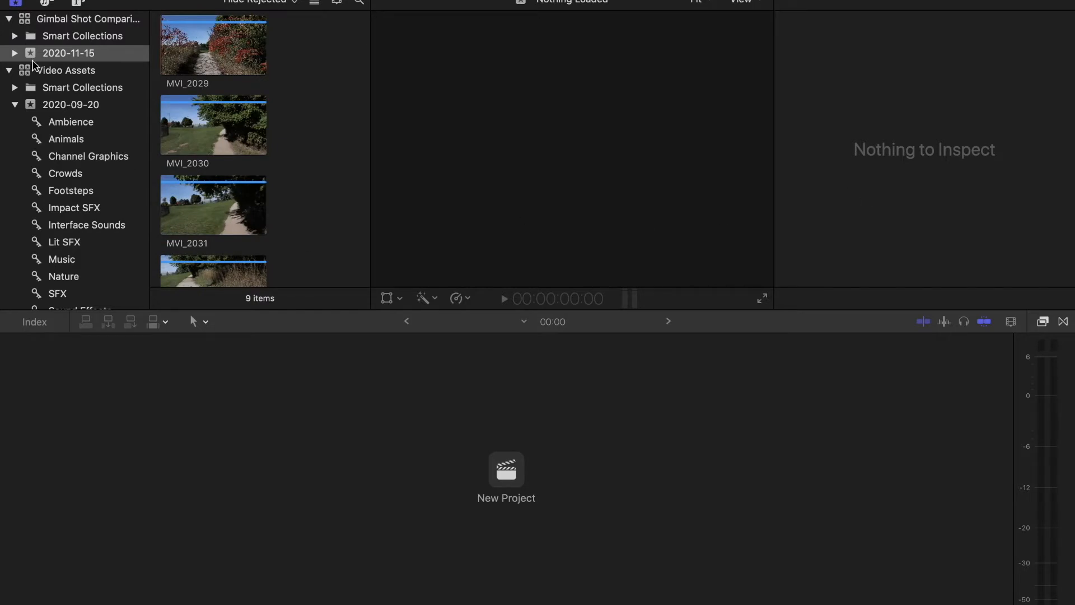
Expand the 2020-11-15 event and look through its Gimbal and Test Footage keyword collections
click(15, 53)
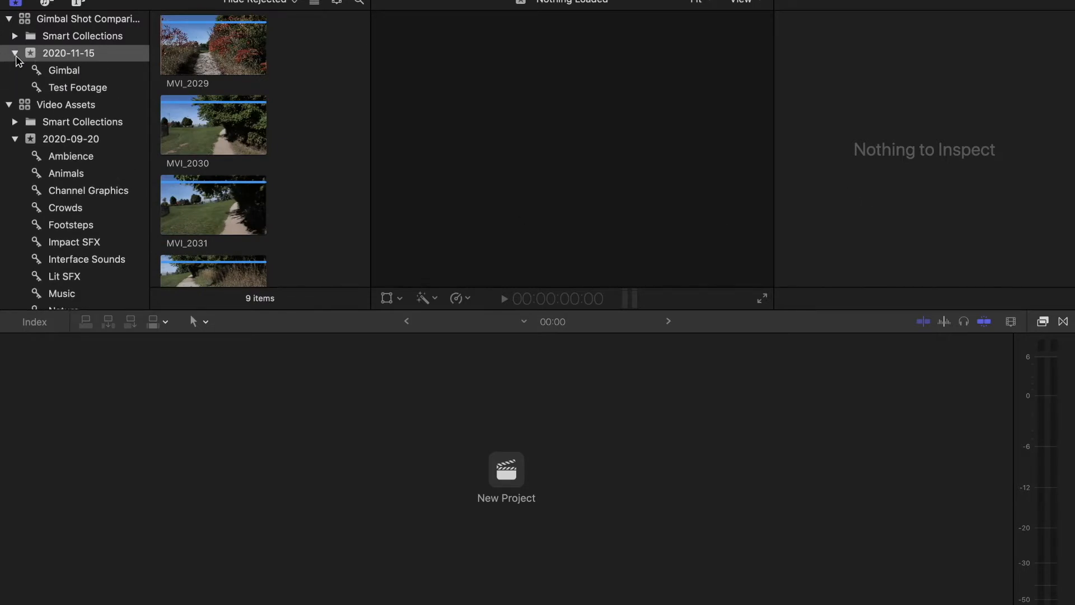
click(55, 72)
click(65, 91)
click(90, 68)
click(94, 88)
click(128, 68)
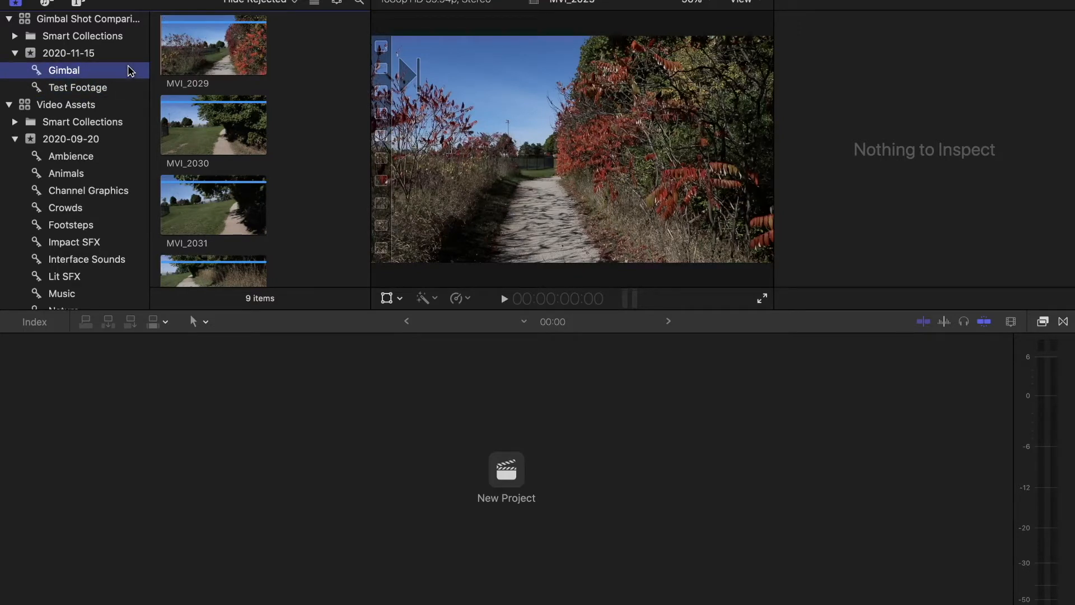
Create a project named "Gimbal Shot Comparison" in the 2020-11-15 event at 1080p HD, 1920x1080, 30p
key(super+n)
key(BackSpace)
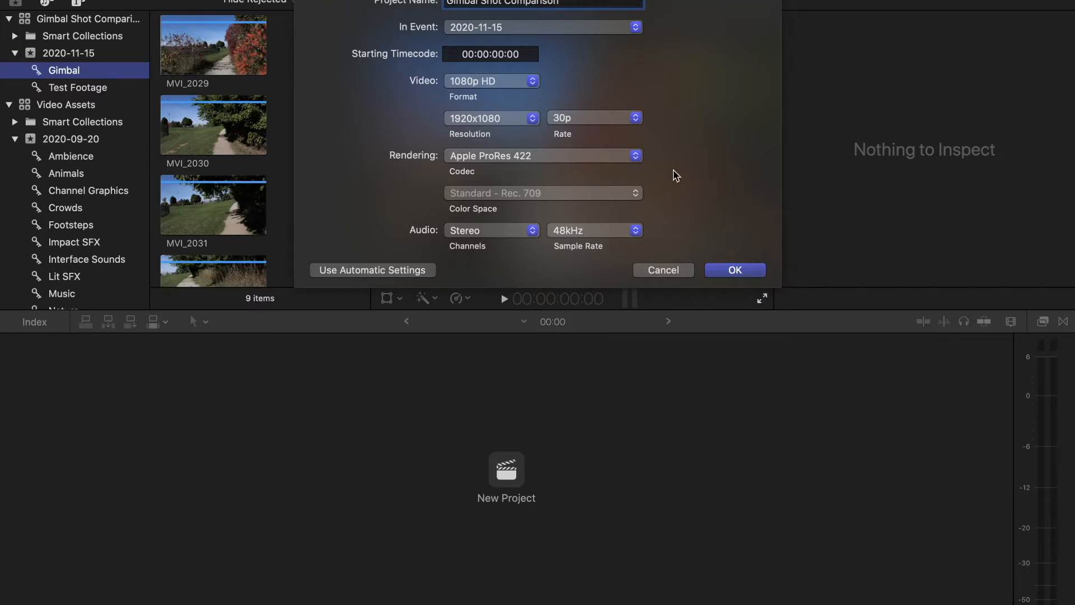
click(735, 270)
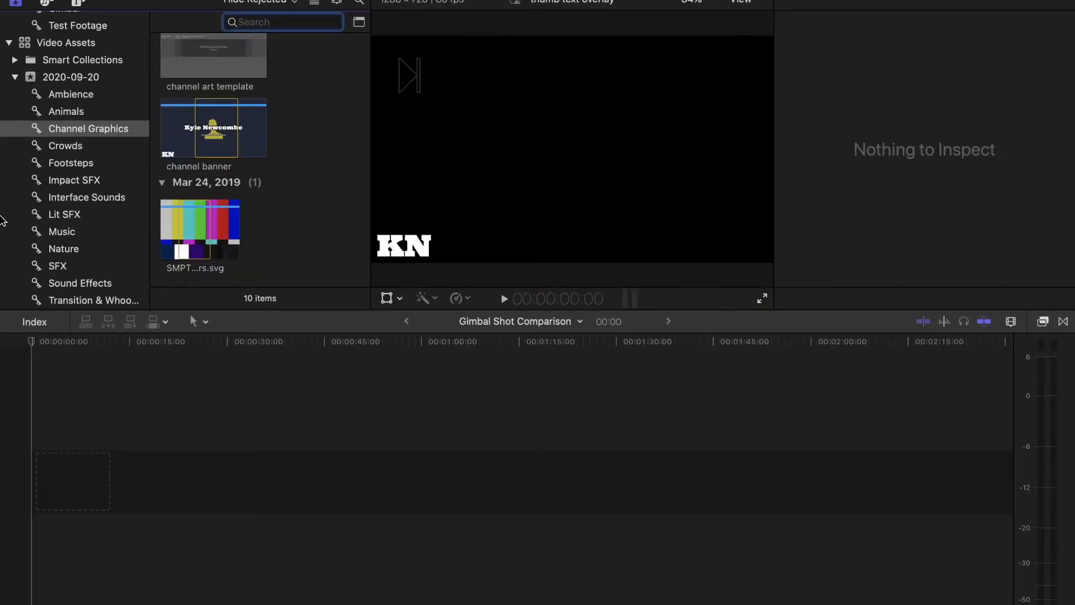
Examine the contents and keyword collections of the Video Assets library
scroll(70, 169, up, 3)
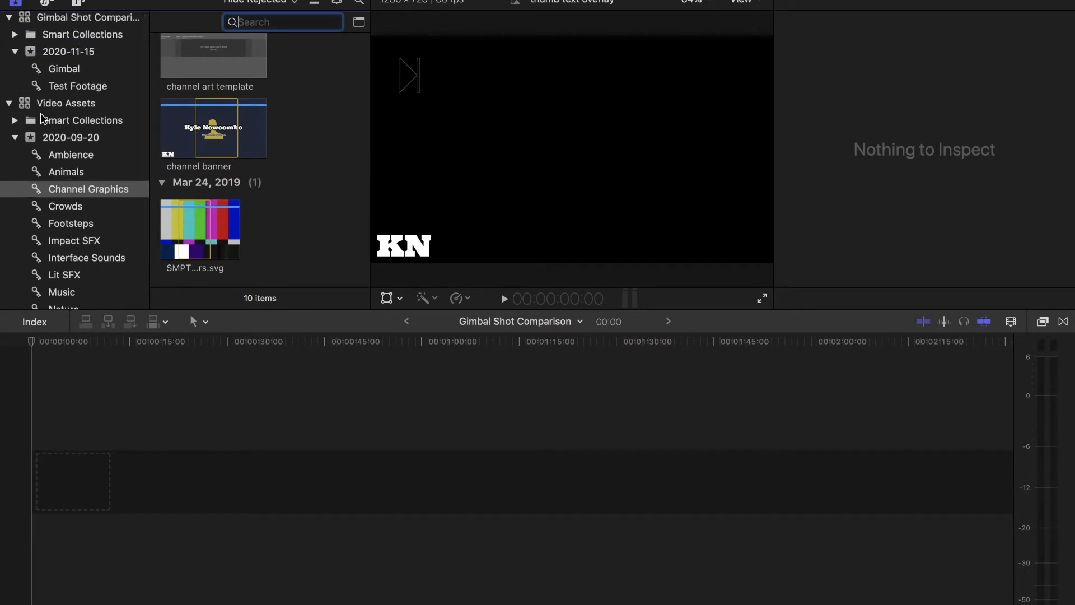
click(65, 108)
scroll(65, 115, up, 1)
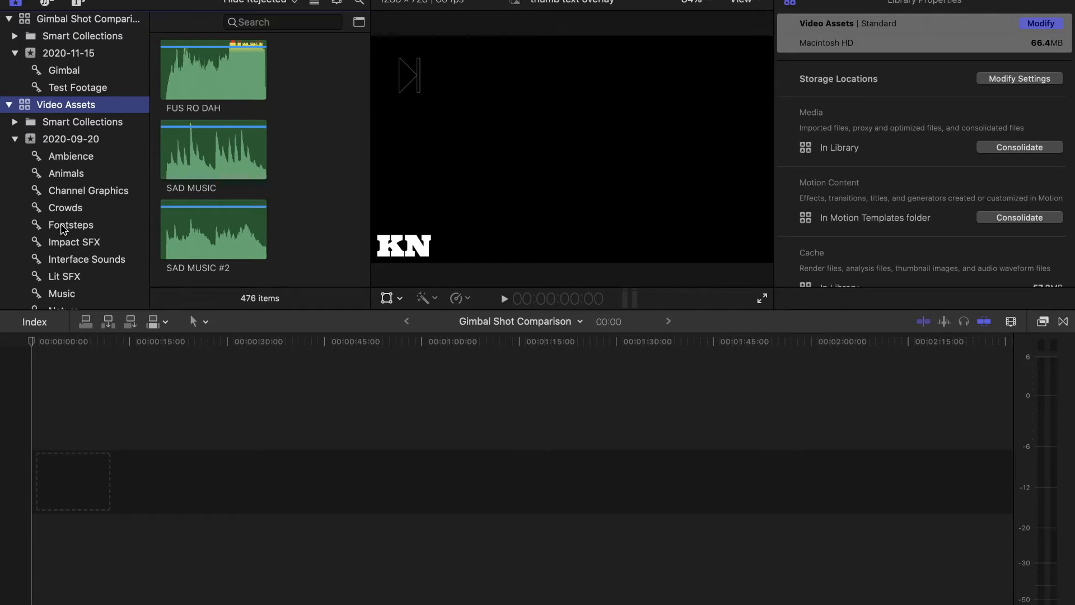
scroll(61, 229, down, 3)
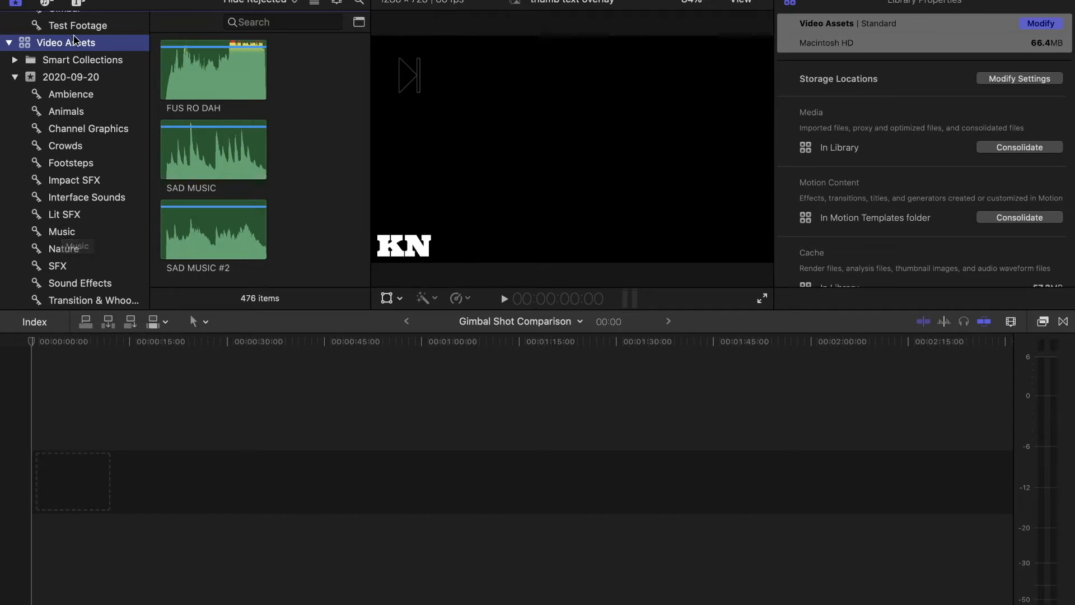
scroll(72, 167, up, 3)
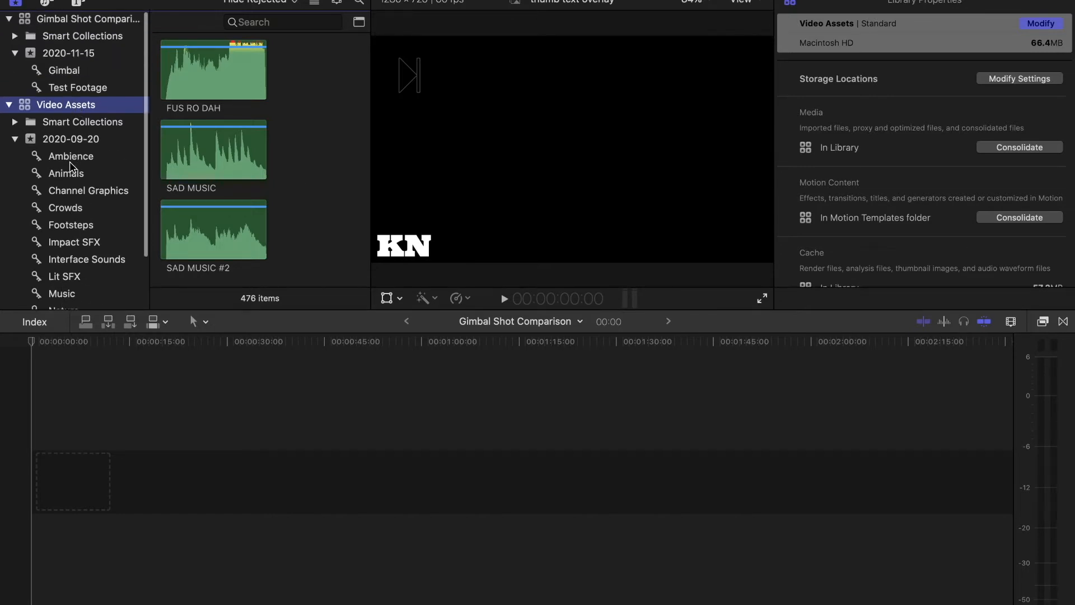
click(221, 148)
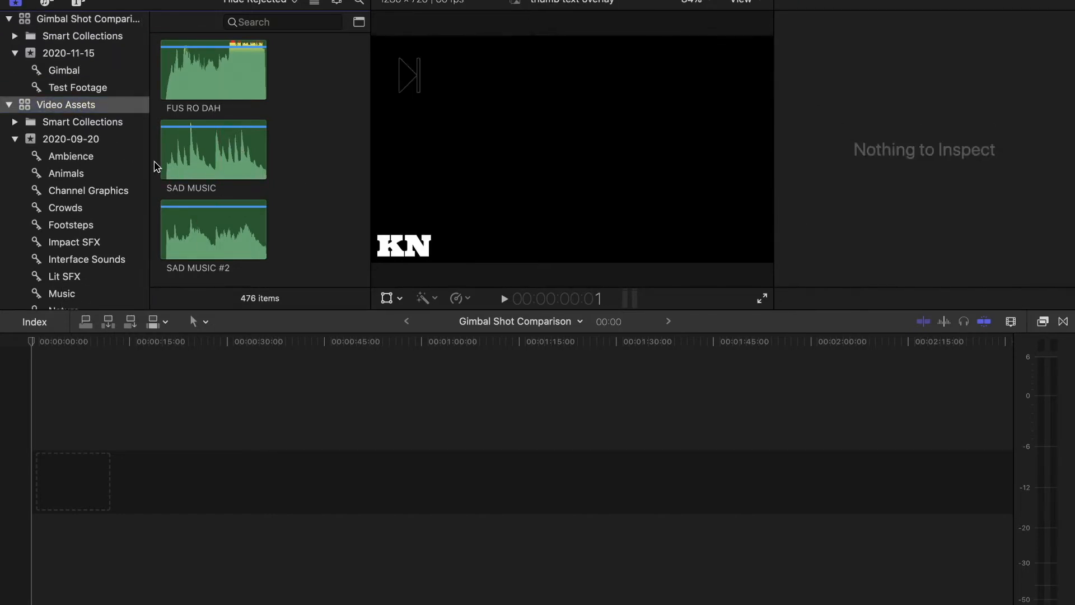
Look through the Ambience, Animals, Crowds, Interface Sounds, Lit SFX and Transition & Whoosh collections of the Video Assets library
scroll(53, 219, down, 3)
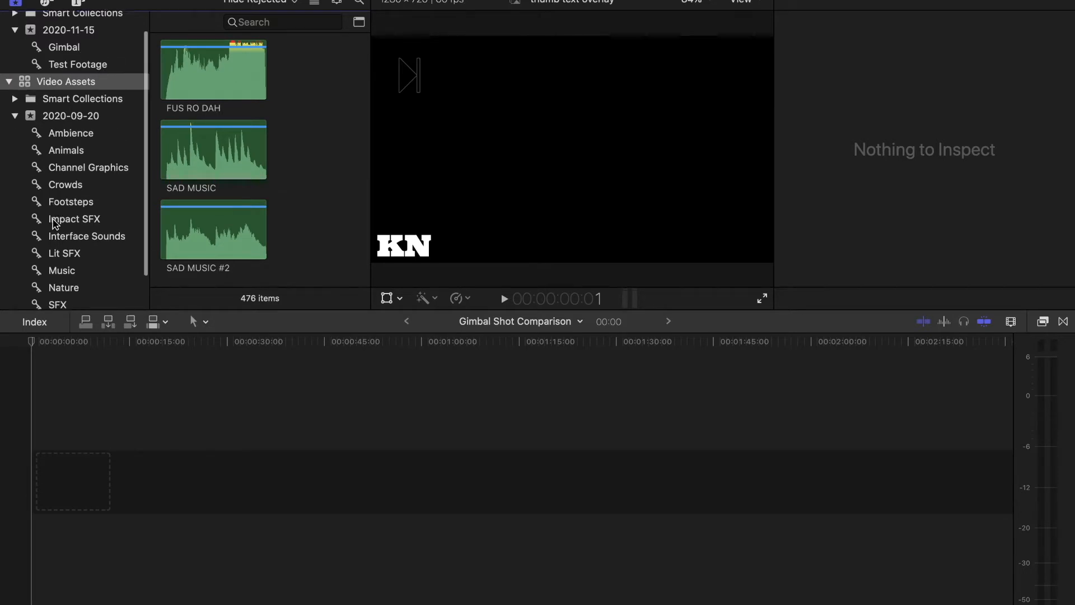
click(74, 95)
click(74, 110)
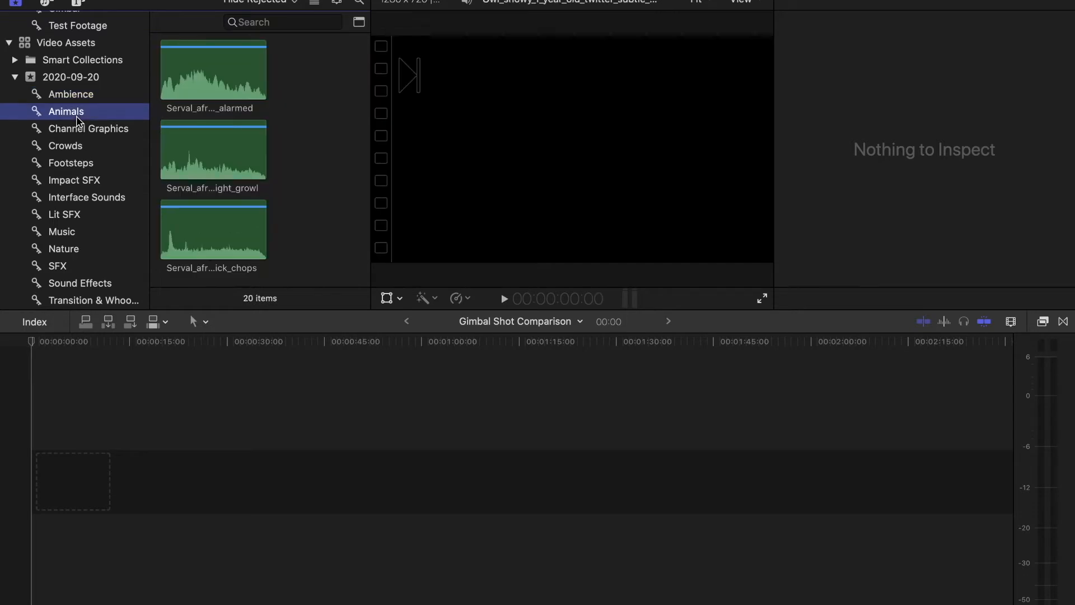
click(82, 146)
click(82, 199)
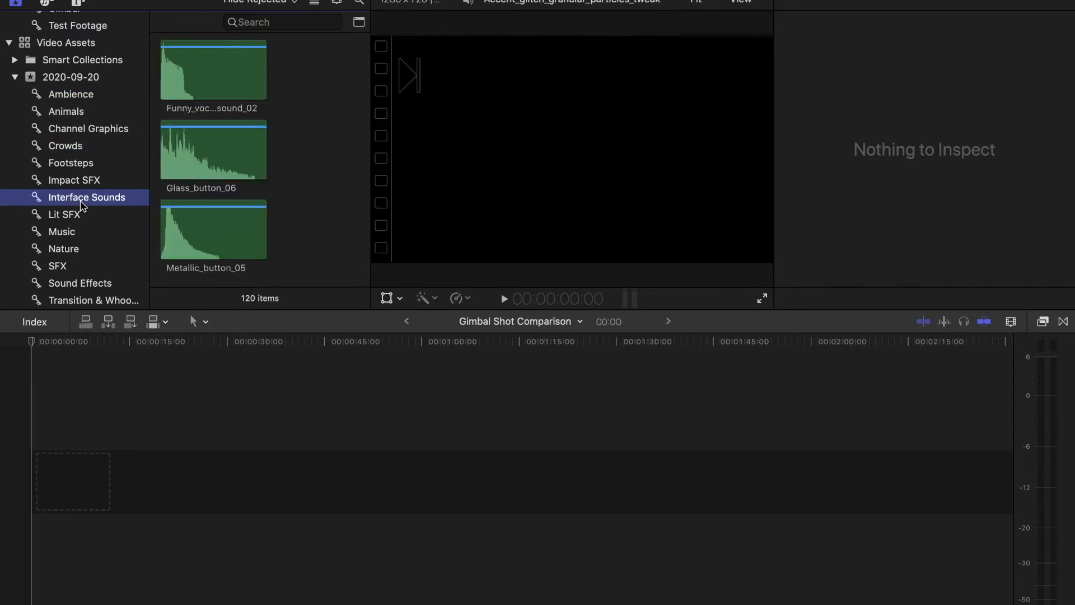
click(62, 215)
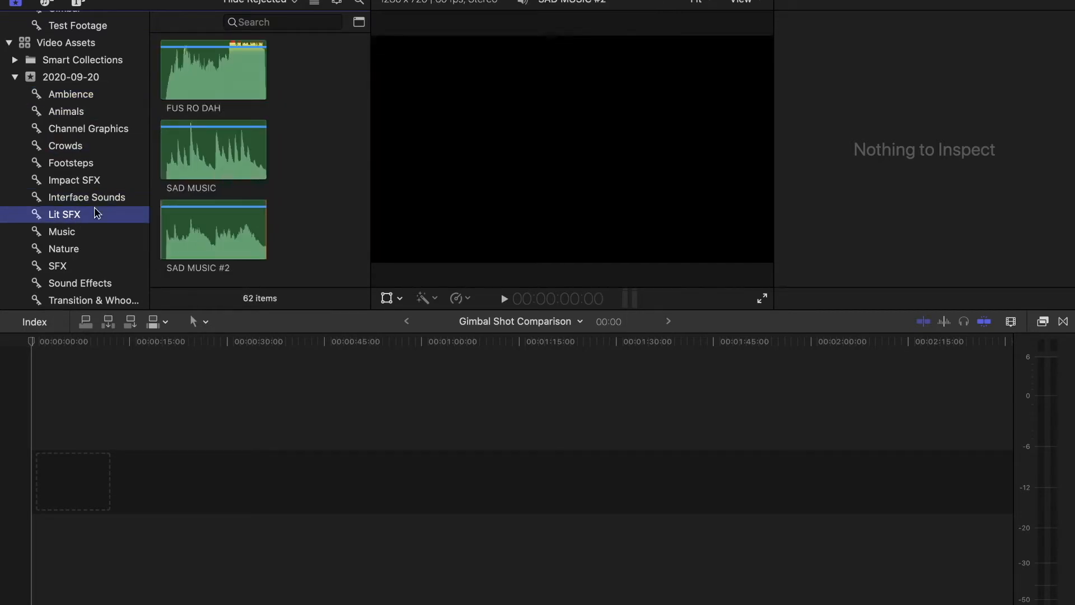
scroll(203, 147, up, 10)
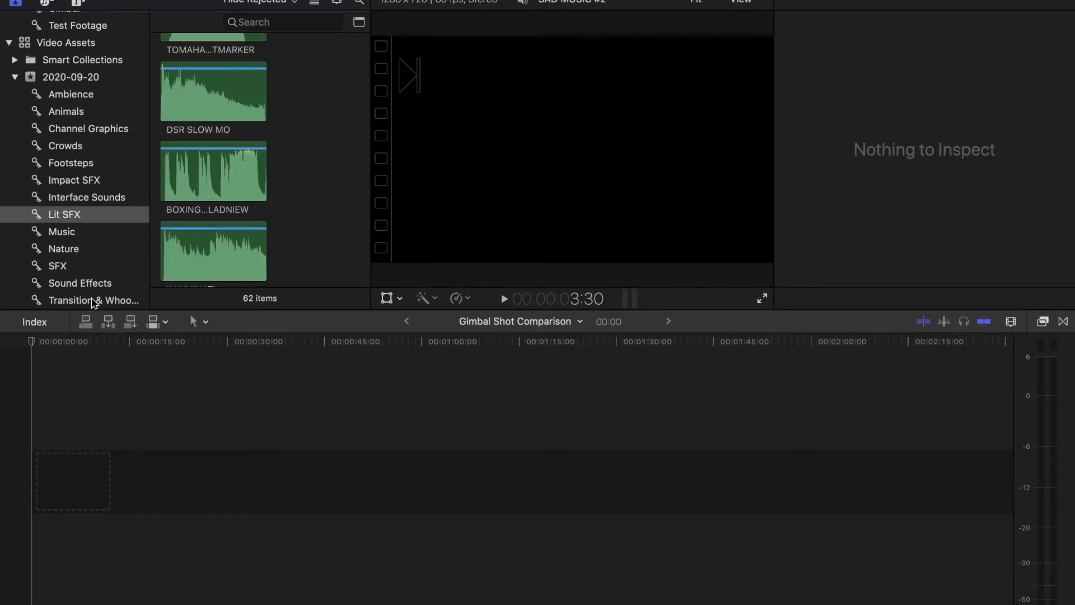
click(94, 302)
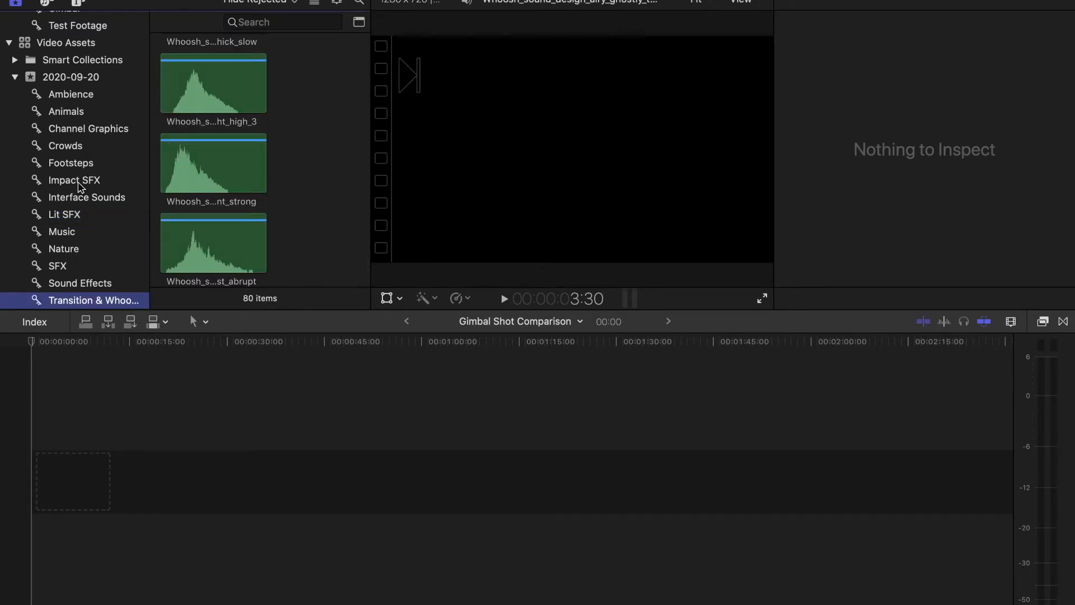
Add the 30fps Logo Stinger clip from the Channel Graphics collection to the start of the timeline and play it back
click(97, 130)
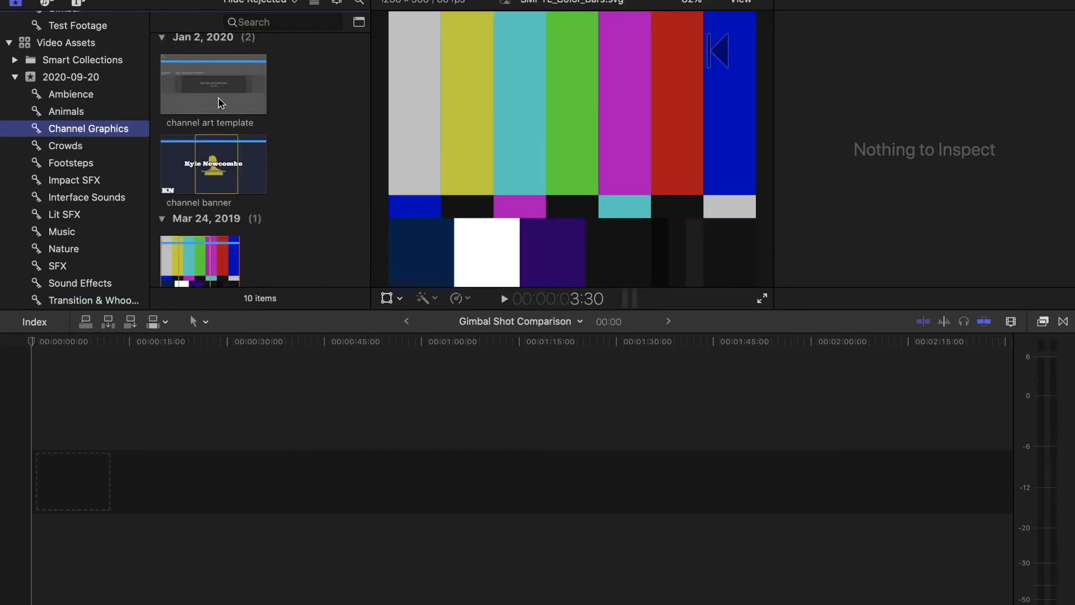
scroll(279, 102, up, 5)
scroll(277, 103, up, 2)
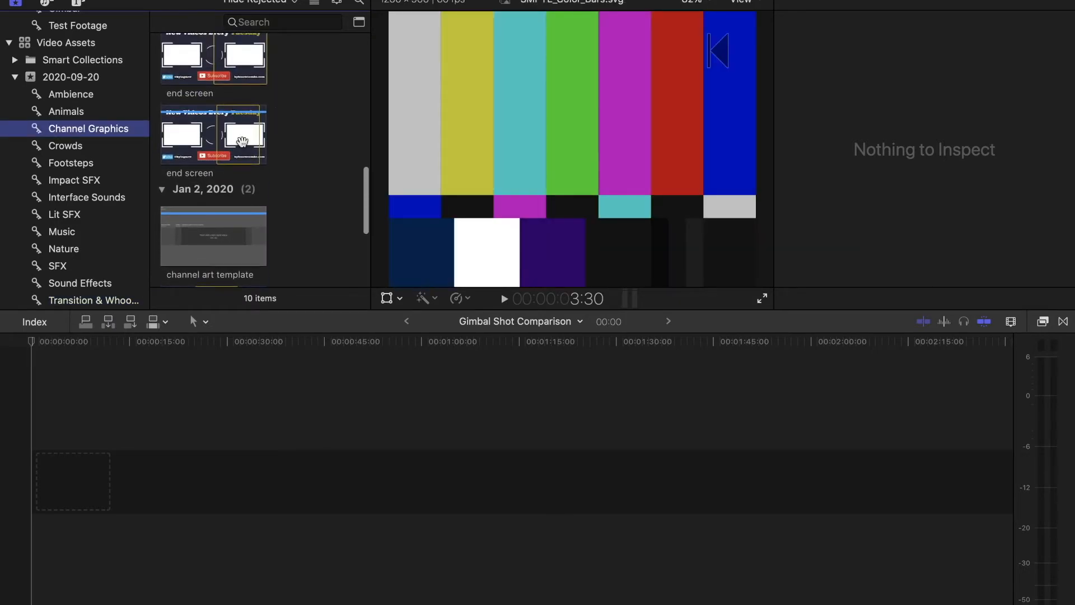
scroll(242, 142, up, 6)
scroll(242, 142, up, 10)
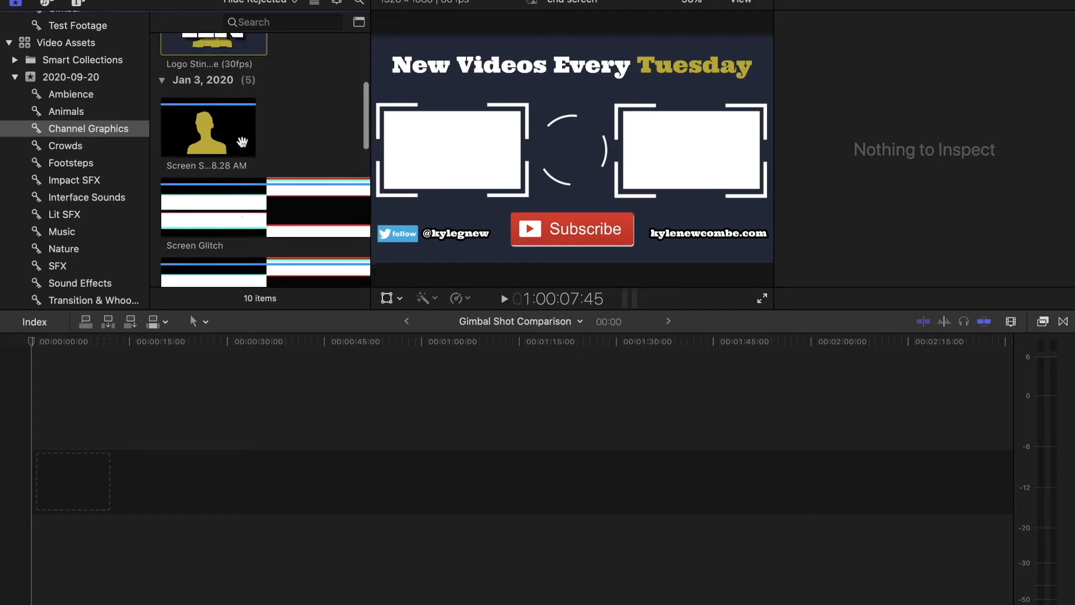
scroll(239, 168, up, 1)
click(239, 163)
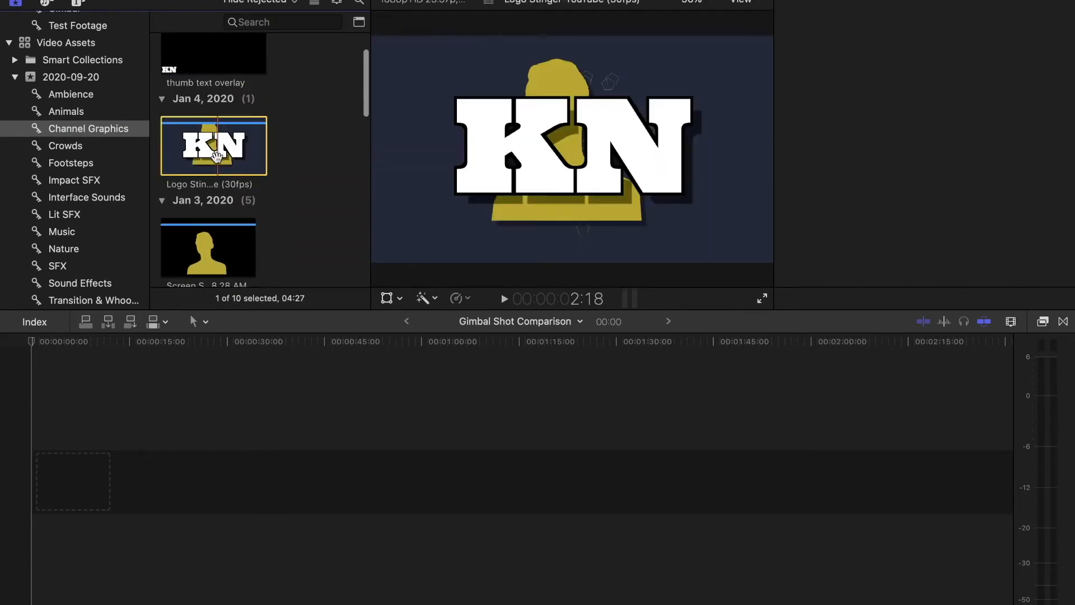
drag(239, 162, 50, 561)
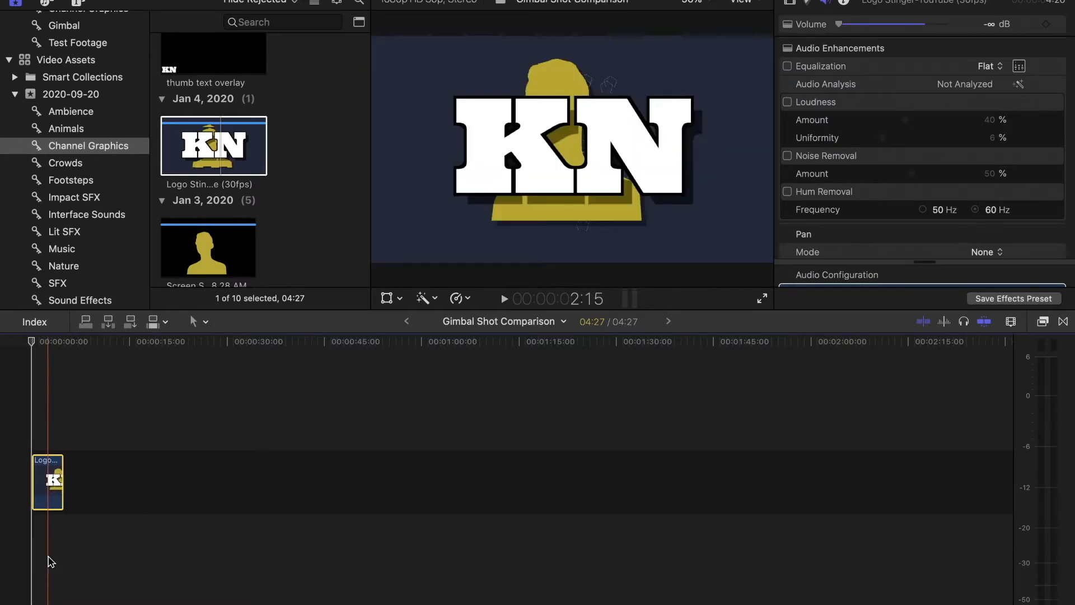
key(space)
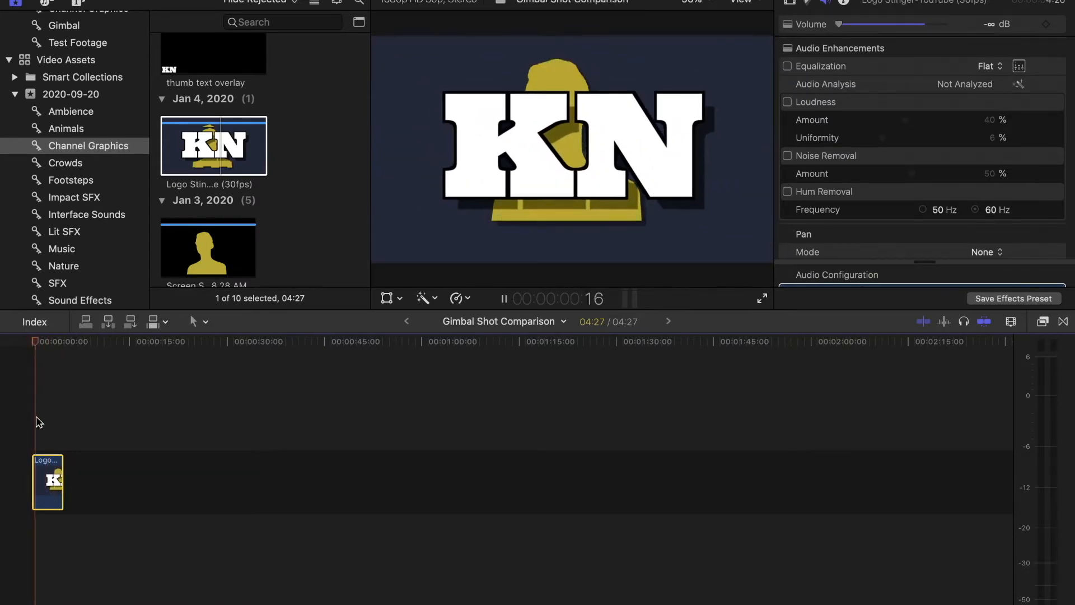
key(space)
View the Channel Graphics collection and open the Gimbal collection in the 2020-11-15 event
scroll(68, 204, up, 3)
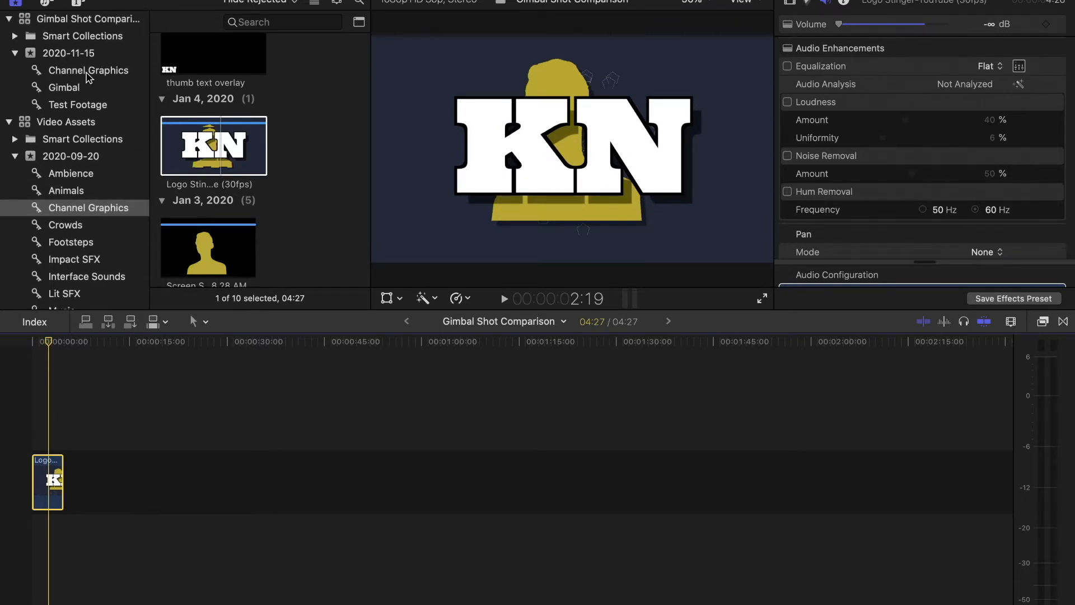
click(87, 72)
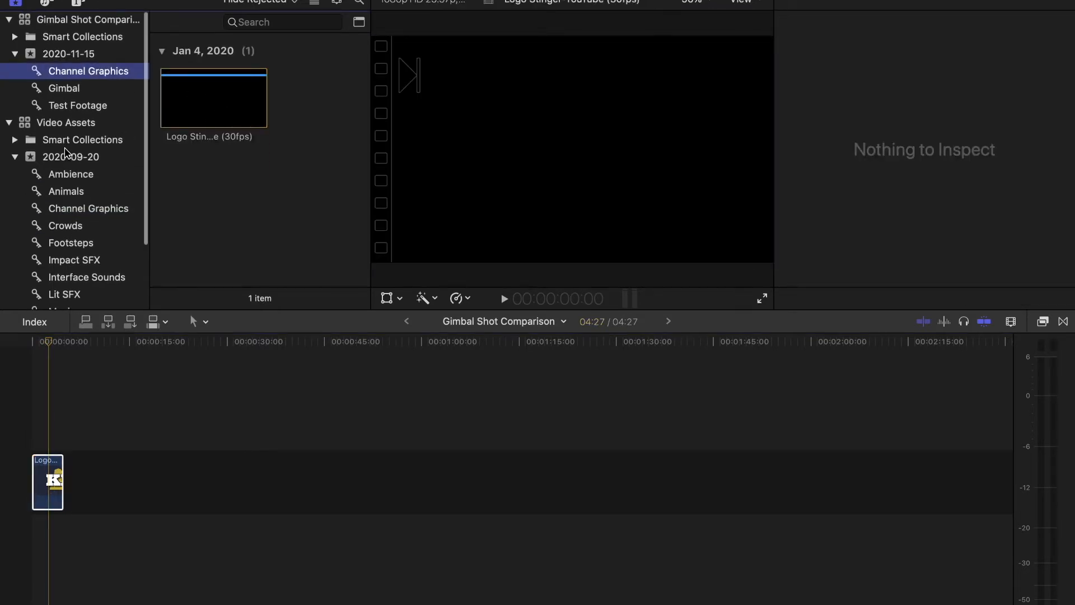
click(56, 87)
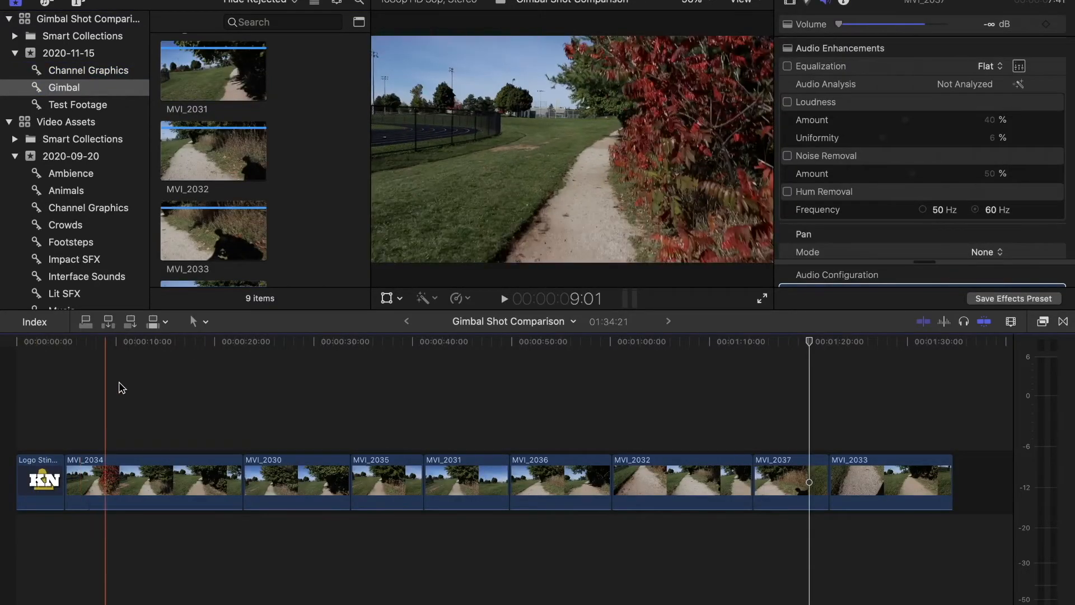
Split the MVI_2036 and MVI_2032 clips with the Blade tool, undo both cuts and return to the Select tool
click(205, 322)
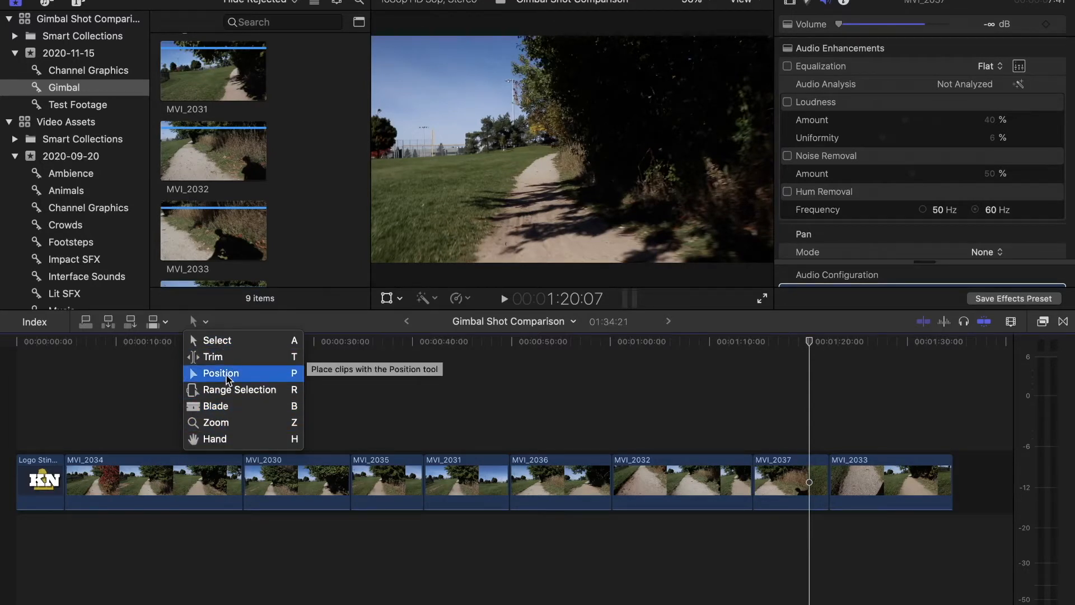
click(404, 410)
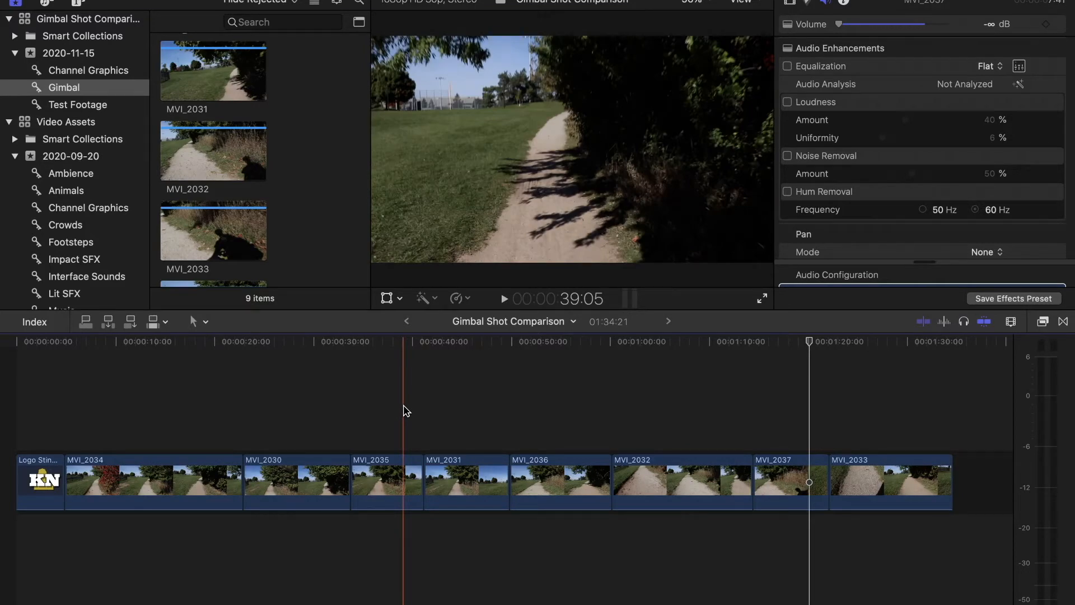
key(b)
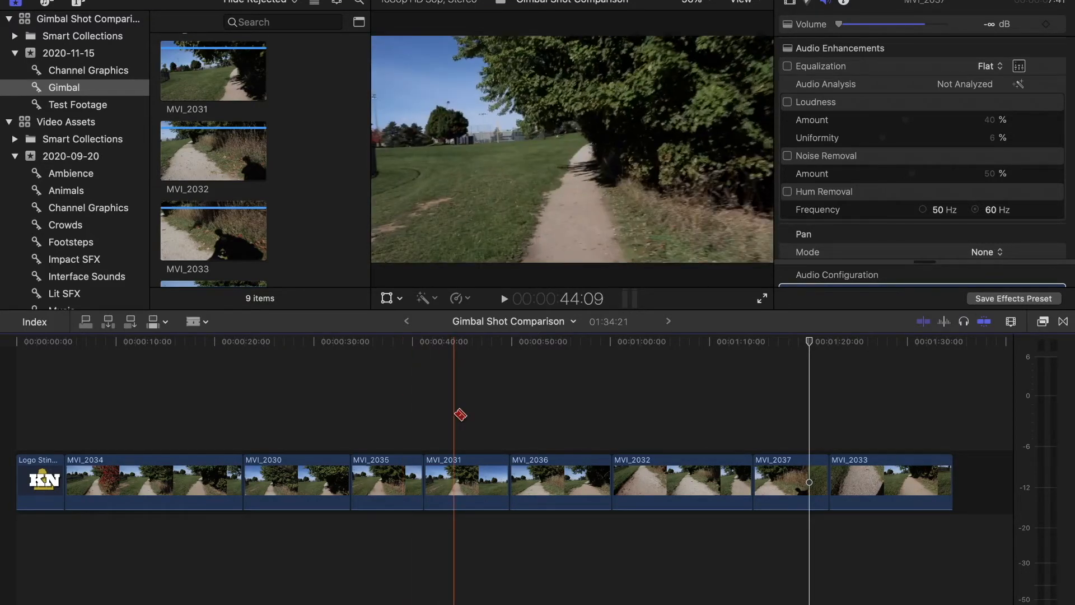
click(563, 476)
click(650, 475)
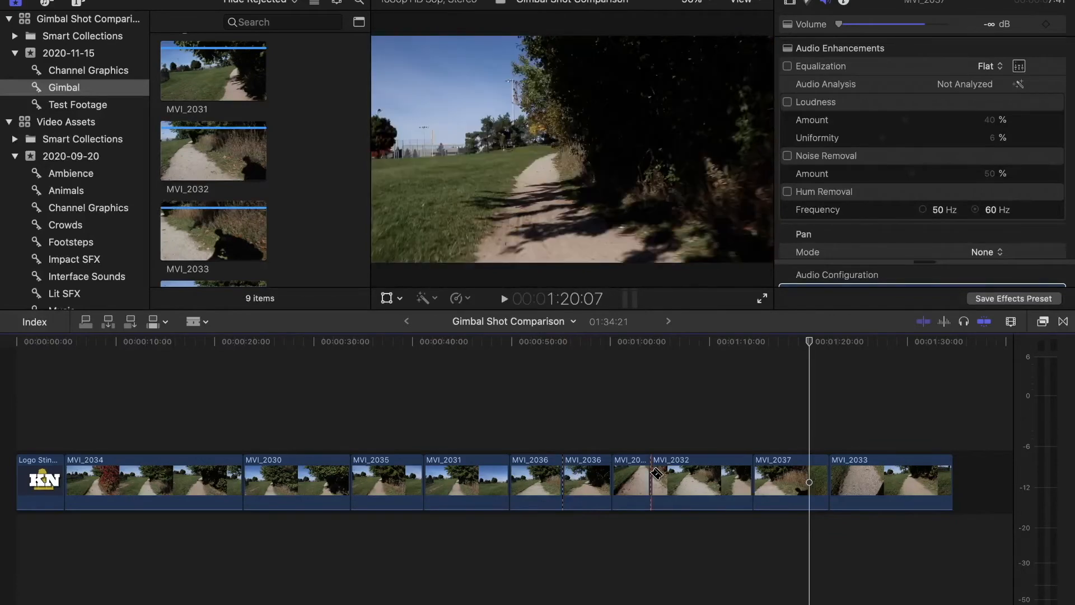
key(super+z)
key(super+z)
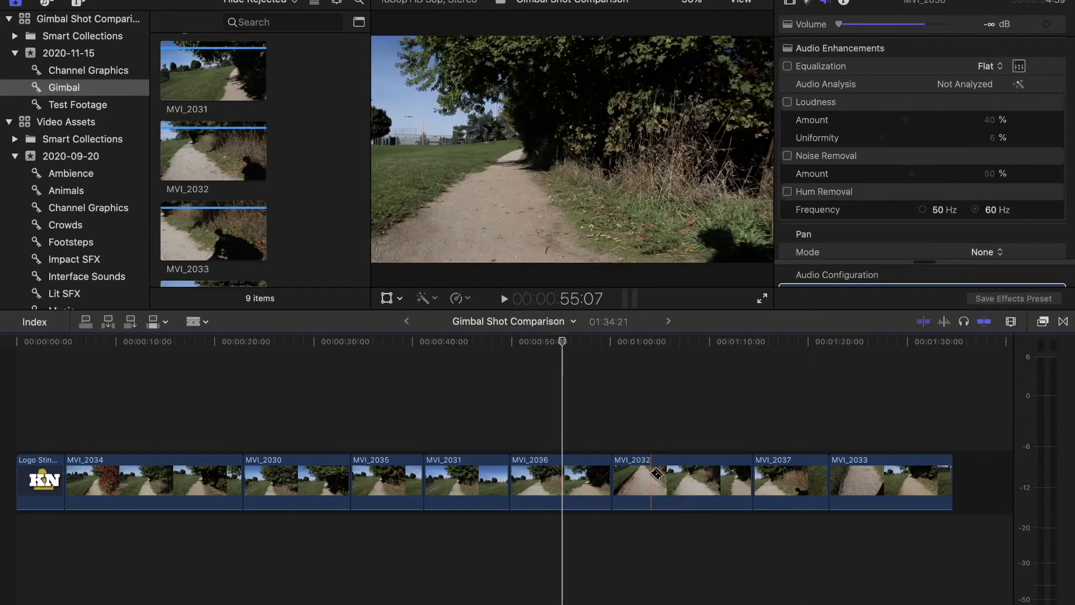
key(a)
click(657, 473)
drag(603, 385, 784, 461)
click(706, 427)
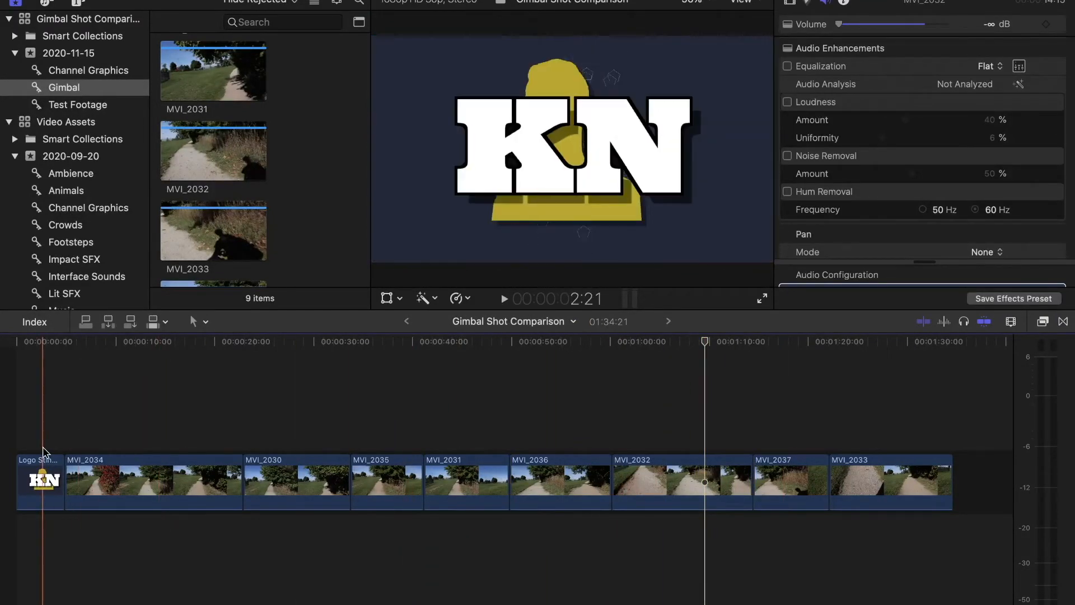
Split the MVI_2034 clip at 6:16 and delete its opening segment, and undo both edits
scroll(42, 453, up, 5)
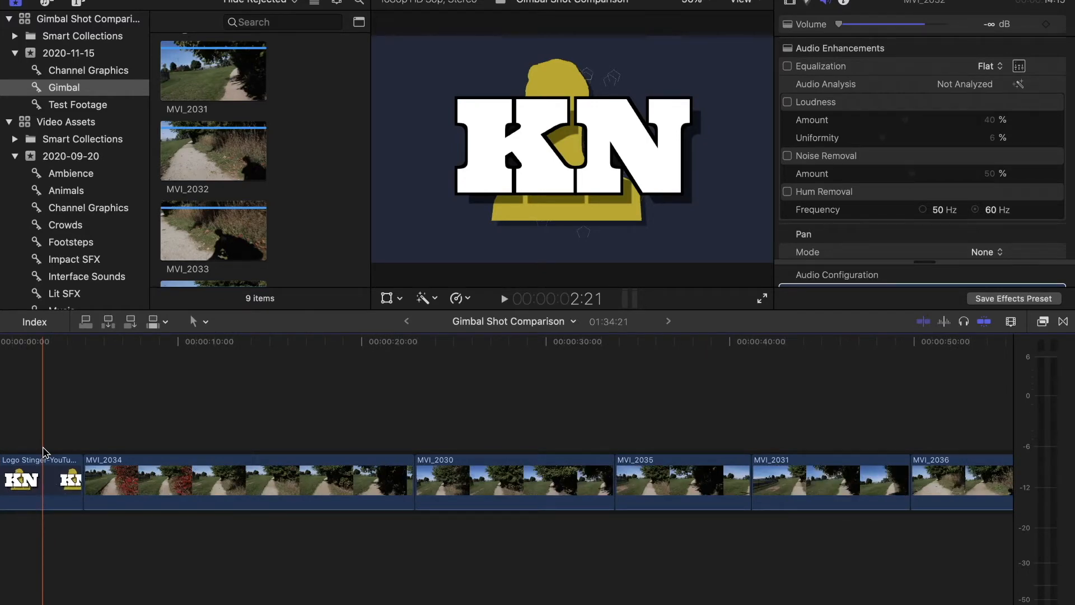
scroll(43, 453, left, 3)
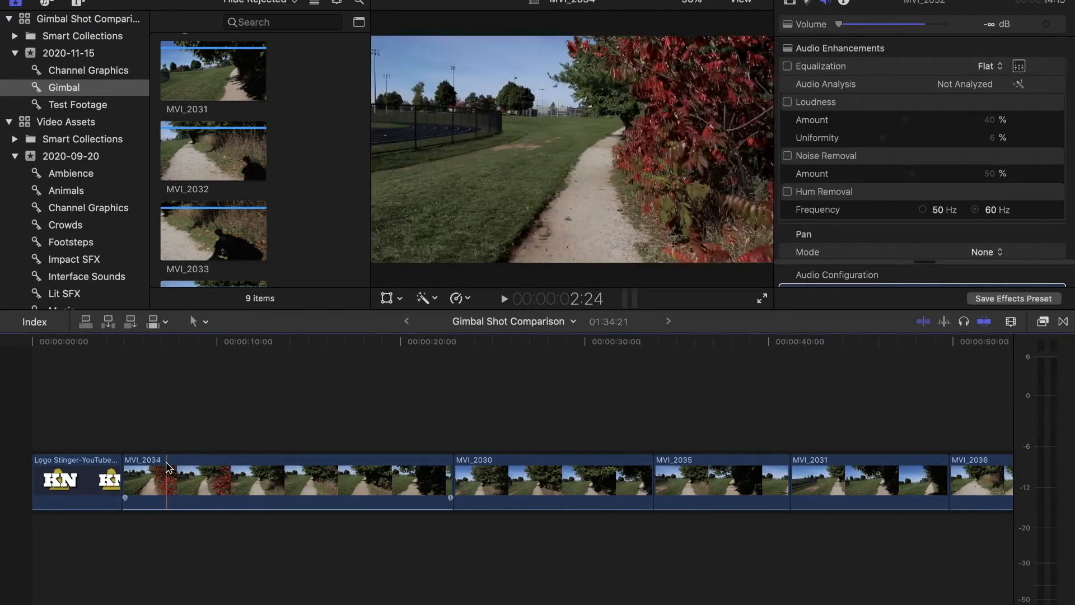
scroll(168, 468, up, 3)
drag(74, 341, 146, 346)
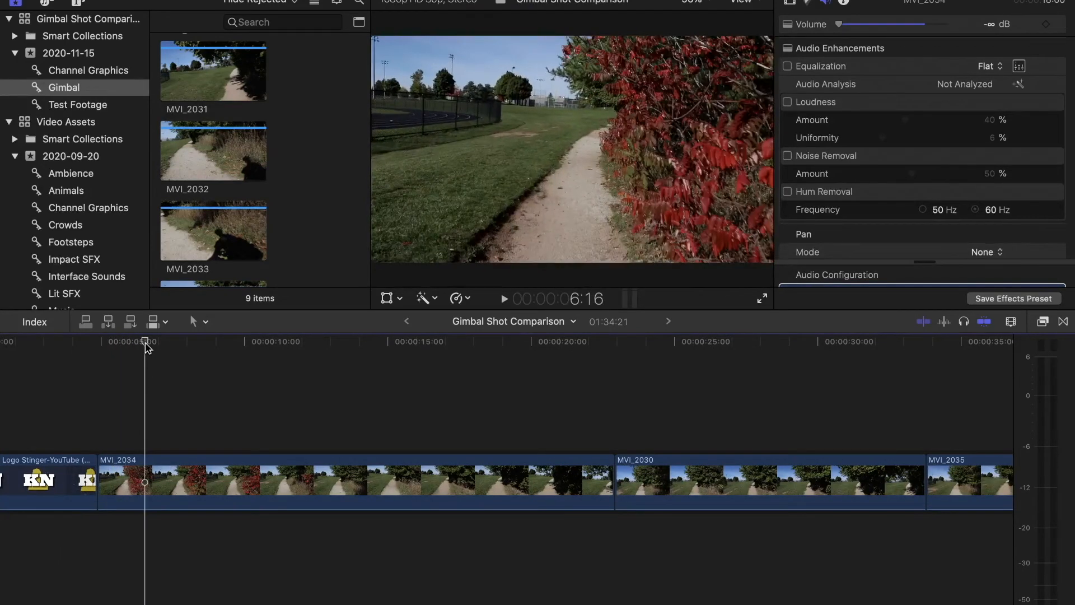
key(b)
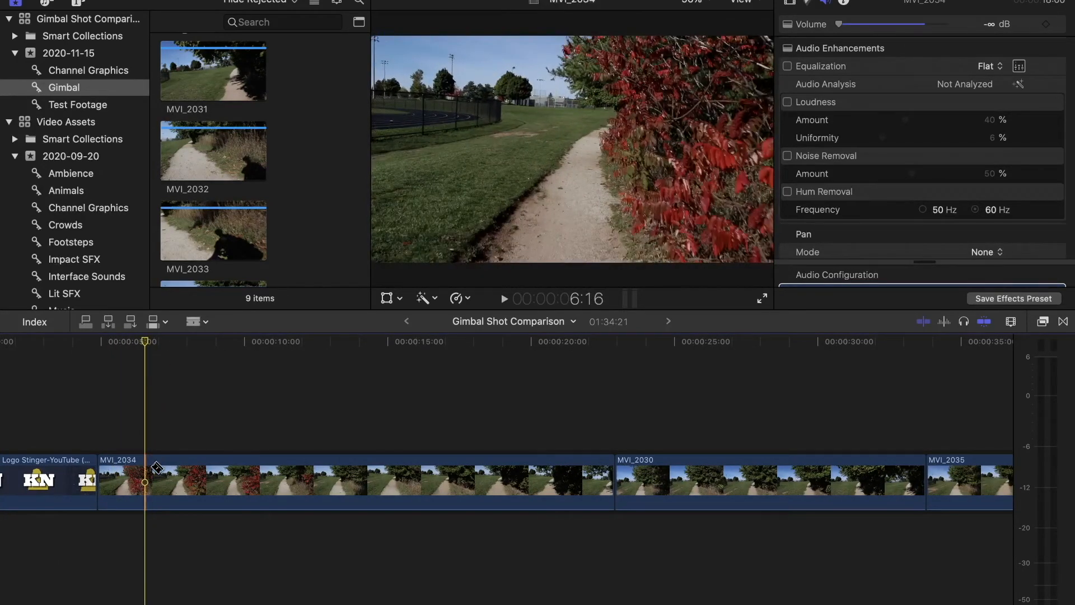
click(147, 476)
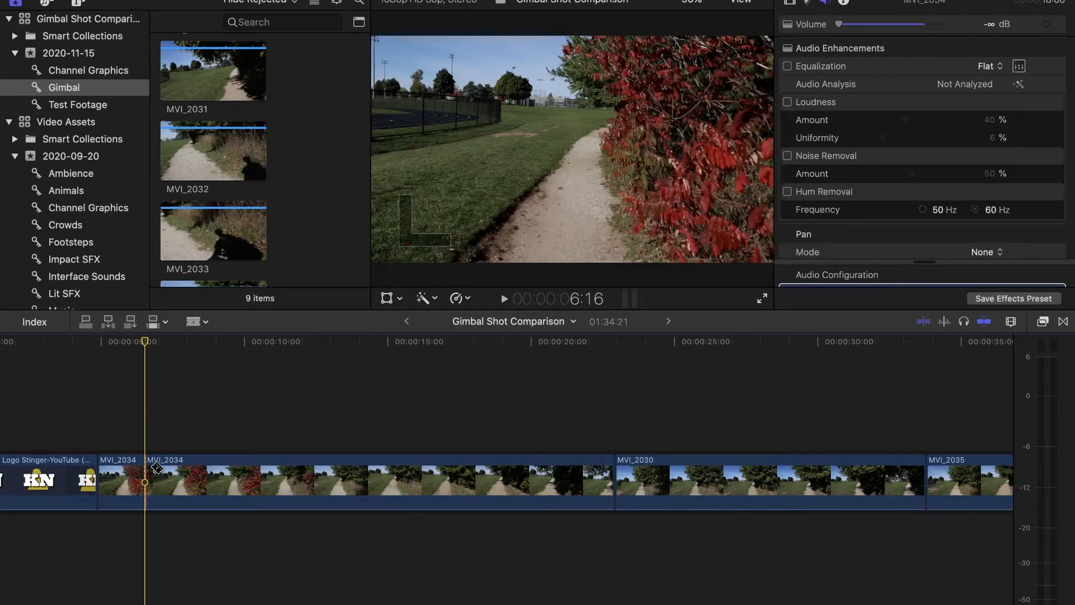
click(129, 474)
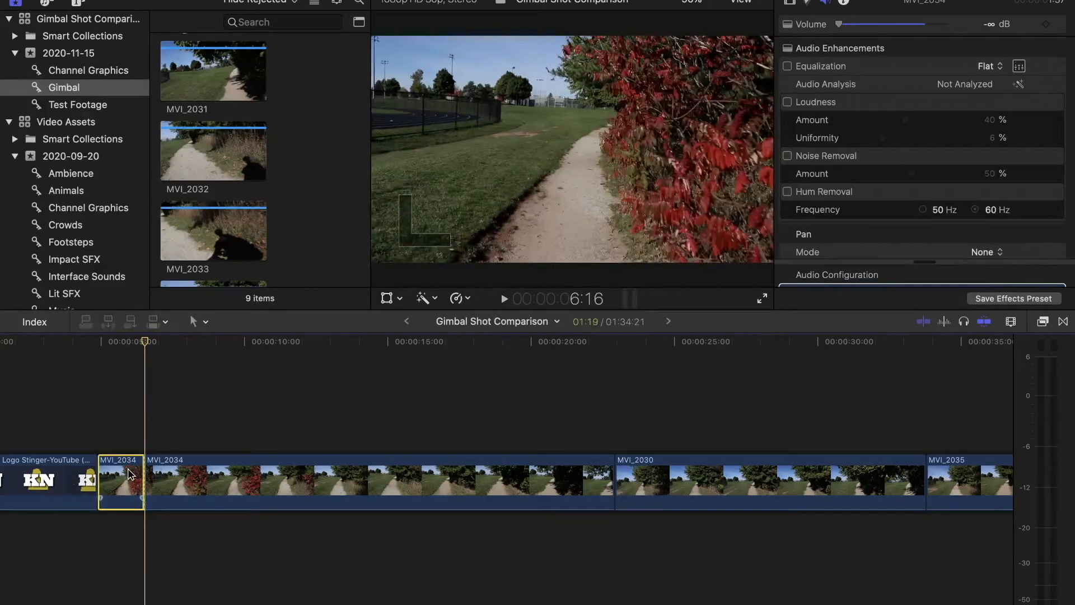
key(Delete)
key(super+z)
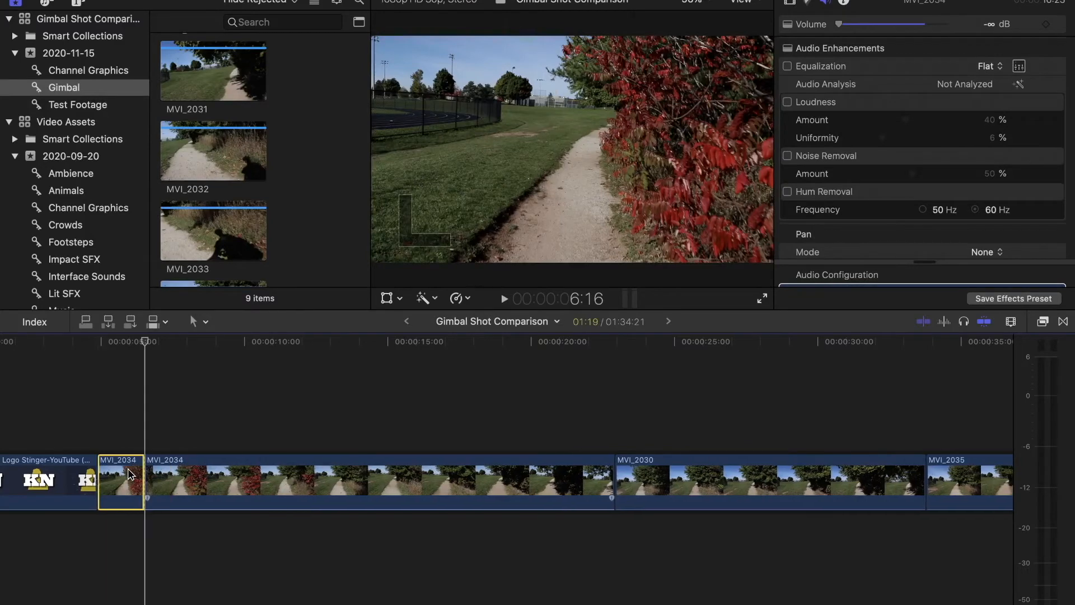
key(super+z)
Trim the opening off the MVI_2034 clip from its starting edge
click(129, 474)
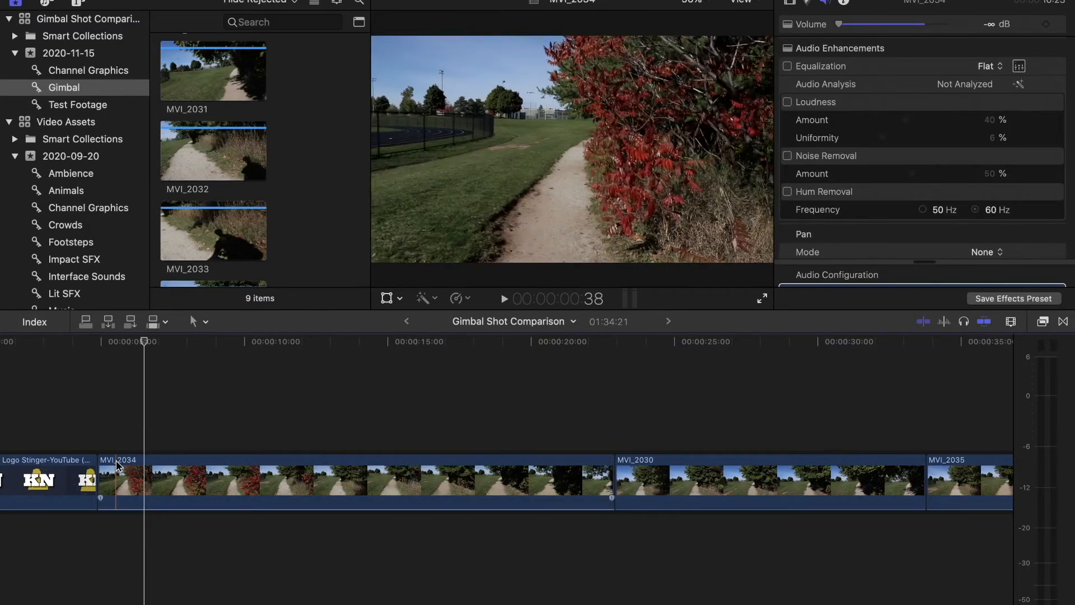
drag(99, 476, 150, 480)
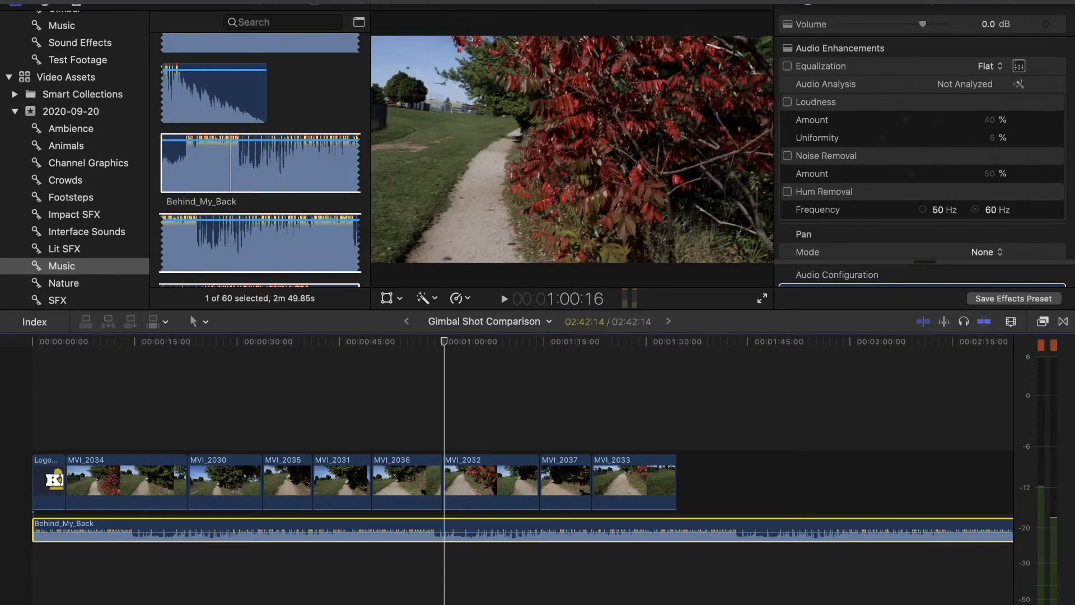
Check the Audio Meters setting among the workspace display options
click(387, 0)
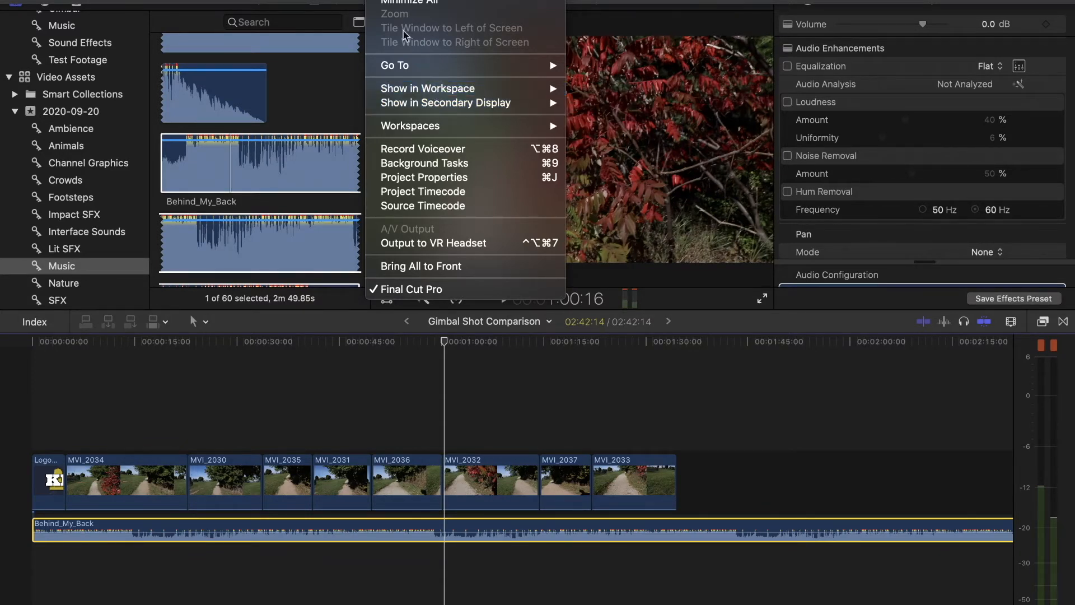
mouse_move(416, 92)
click(637, 196)
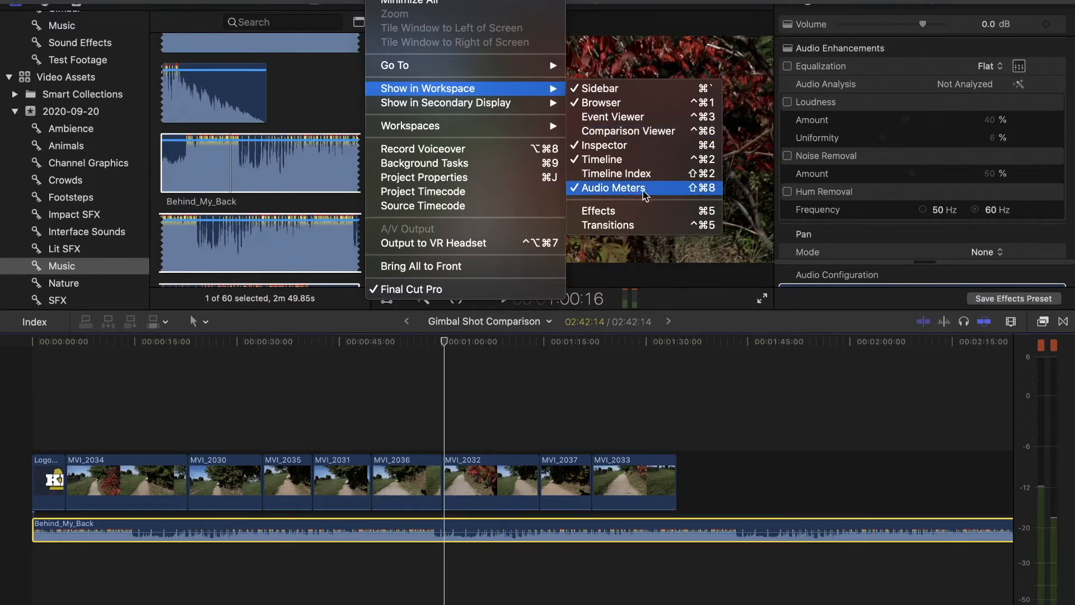
click(712, 193)
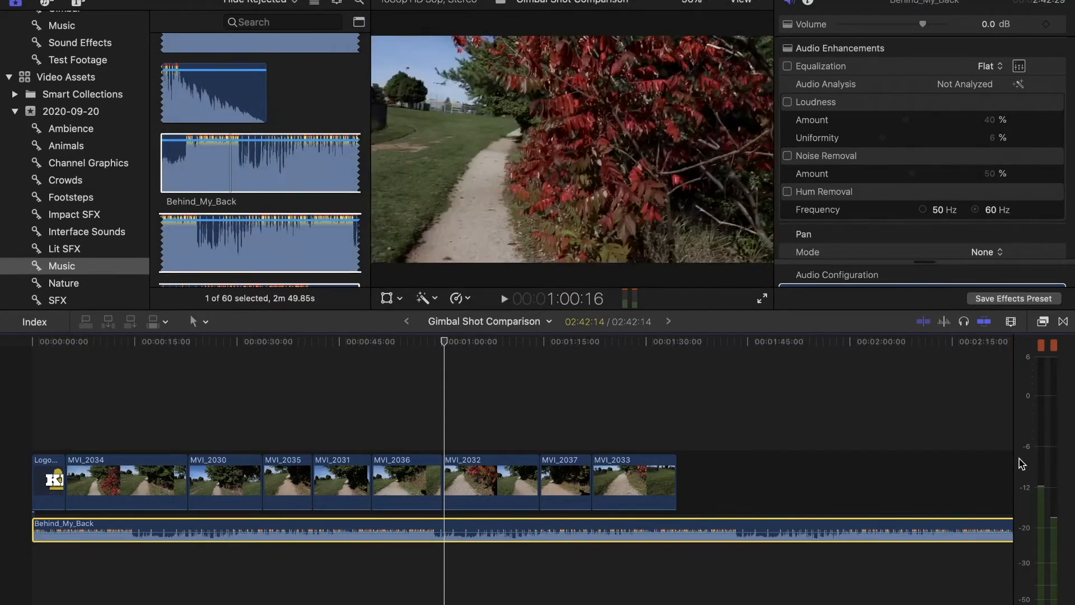
Widen the audio meters beside the timeline and restore them to their narrow width
drag(1015, 465, 909, 476)
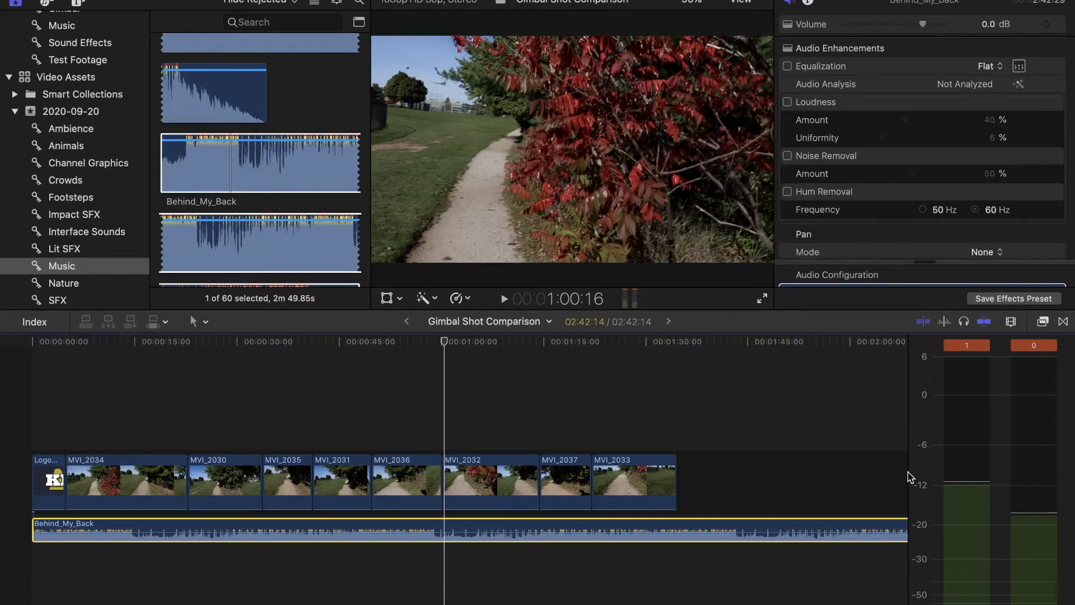
drag(908, 473, 868, 474)
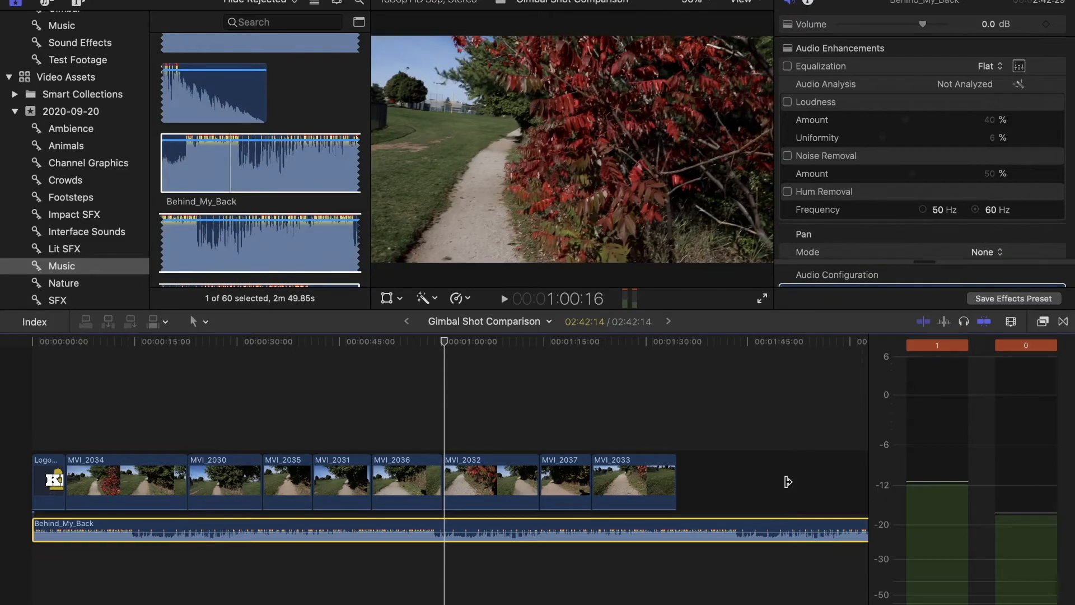
drag(788, 482, 1064, 474)
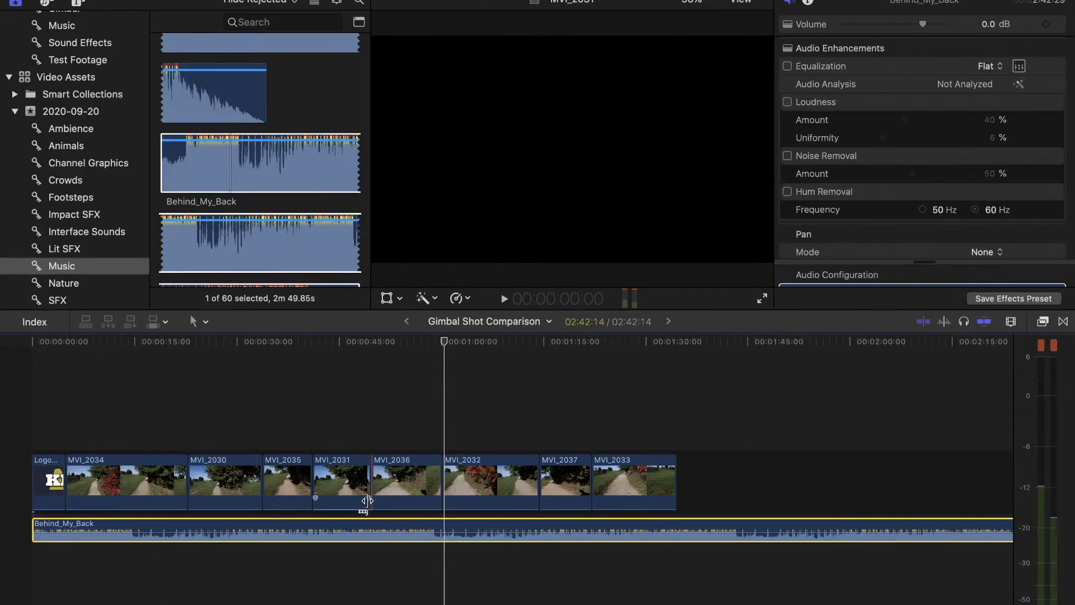
Search the installed effects for compressor to use on the Behind_My_Back music clip, and close the effects browser
click(1040, 323)
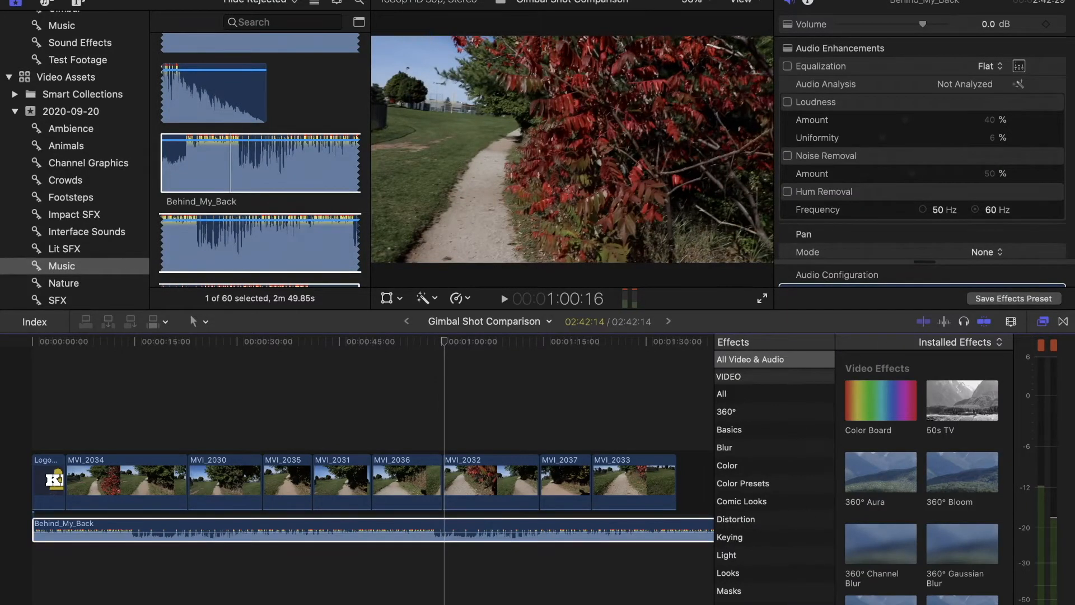
text(compressor)
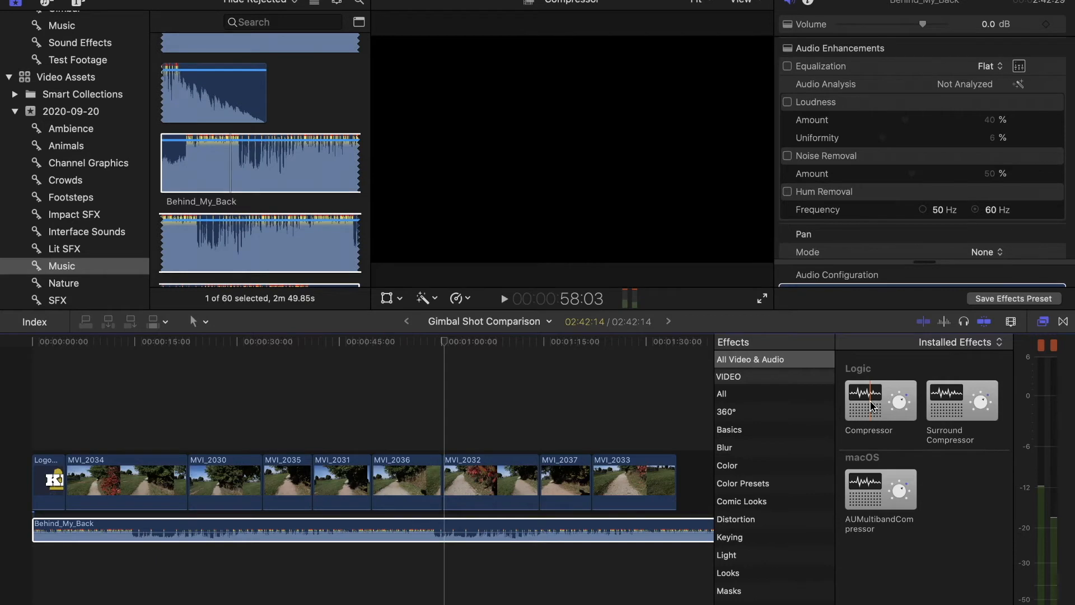
click(1042, 321)
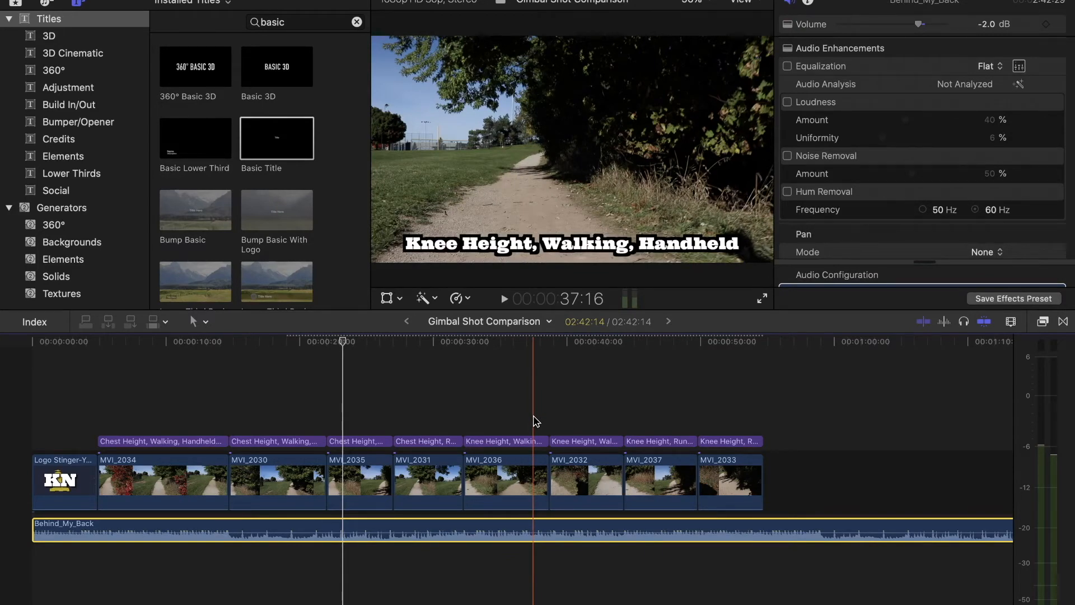
Disable the Behind_My_Back music clip and play the timeline from the start of MVI_2030 at 14:23, pausing and resuming once
key(v)
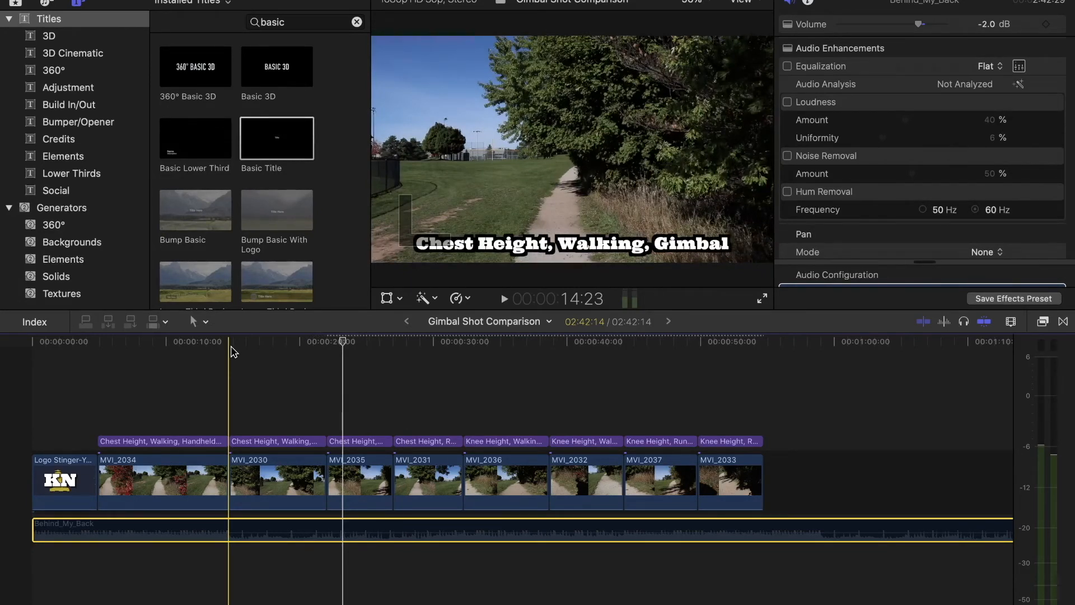
click(231, 347)
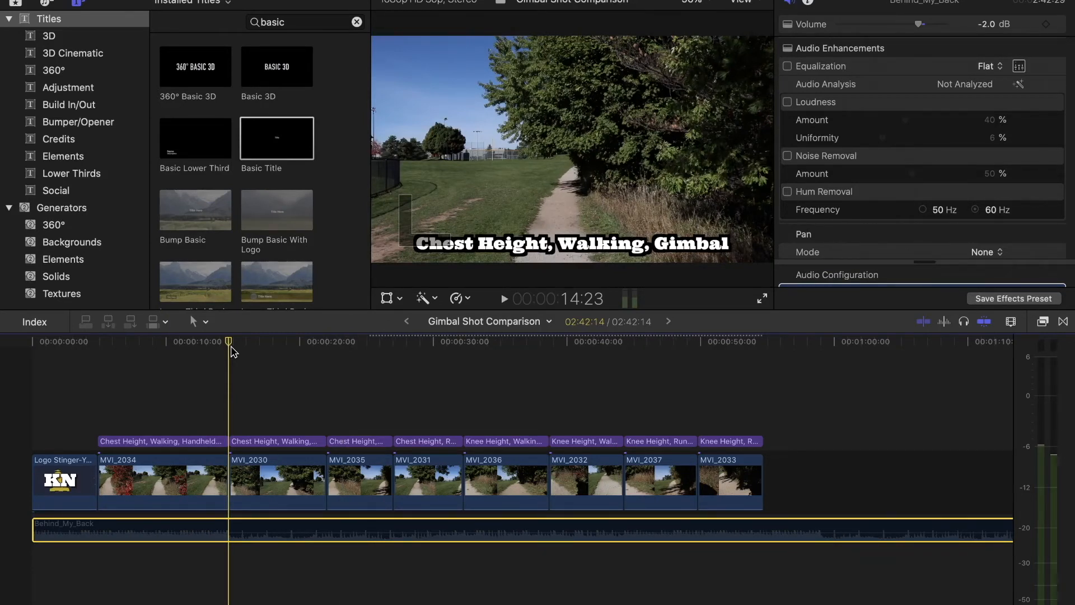
key(space)
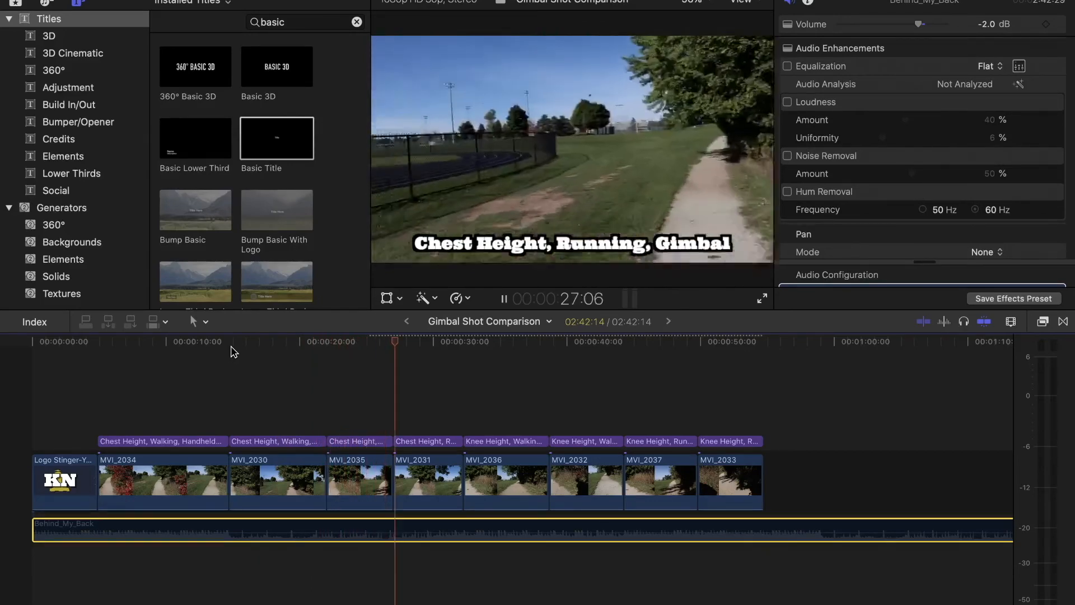
key(space)
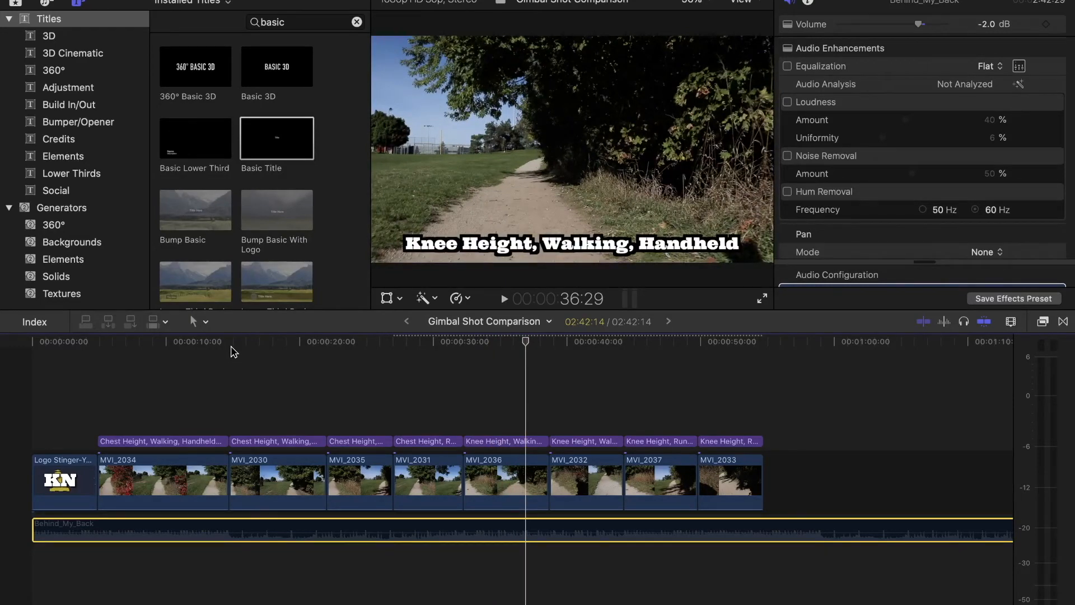
key(space)
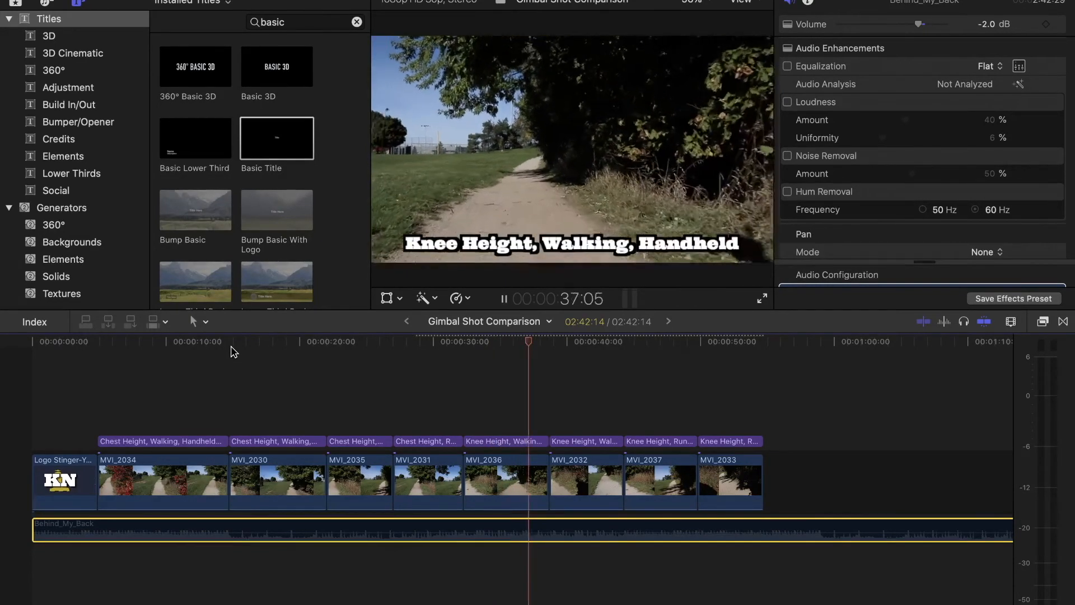
Play the titled gimbal clips backwards at increased speed and stop playback
key(j)
key(j)
key(j)
key(j)
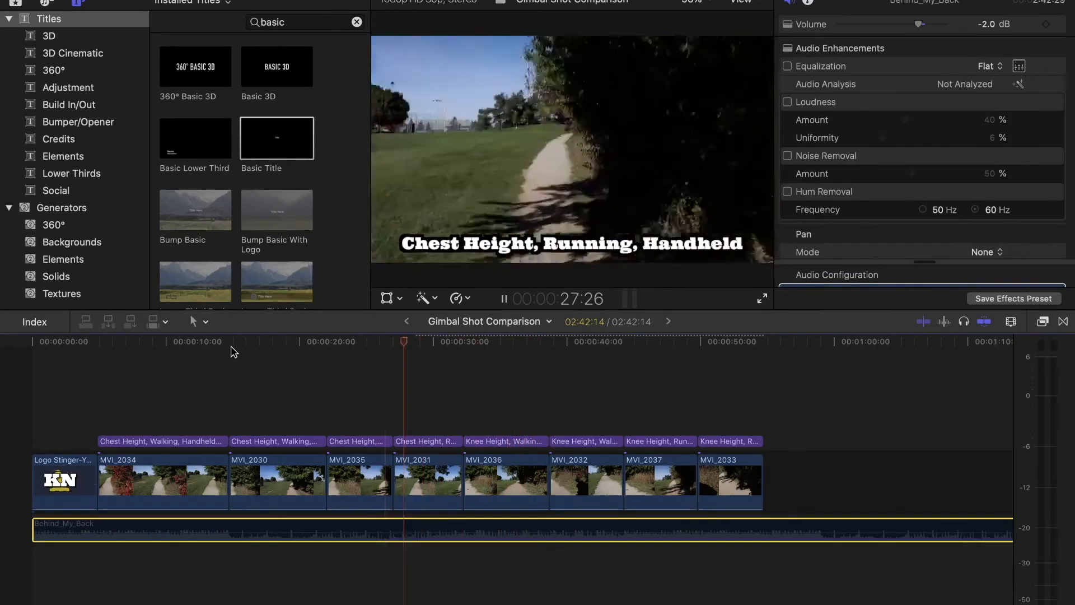
key(k)
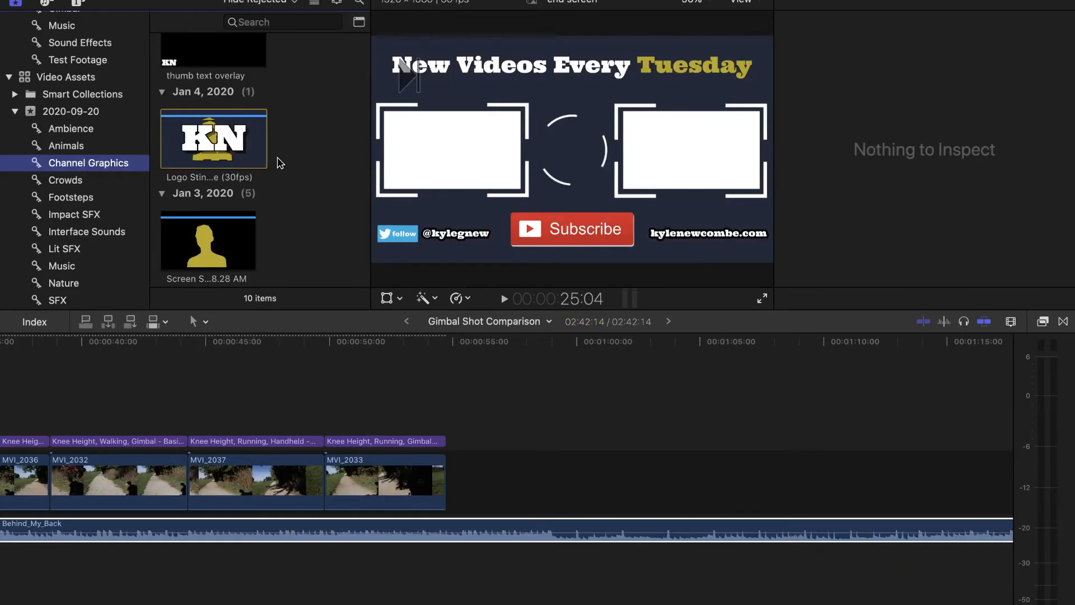
Add the end screen clip from the Channel Graphics collection to the timeline directly after MVI_2033
scroll(277, 161, down, 5)
scroll(280, 163, down, 2)
drag(240, 197, 463, 482)
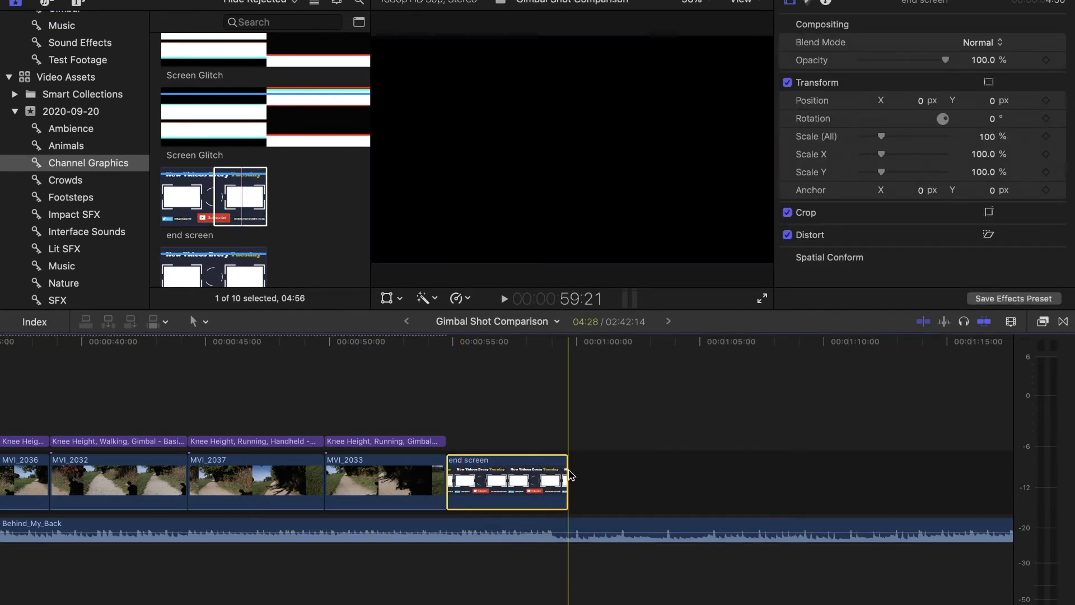
Extend the end screen clip so it ends at about 1:04:22 on the timeline
drag(565, 471, 692, 471)
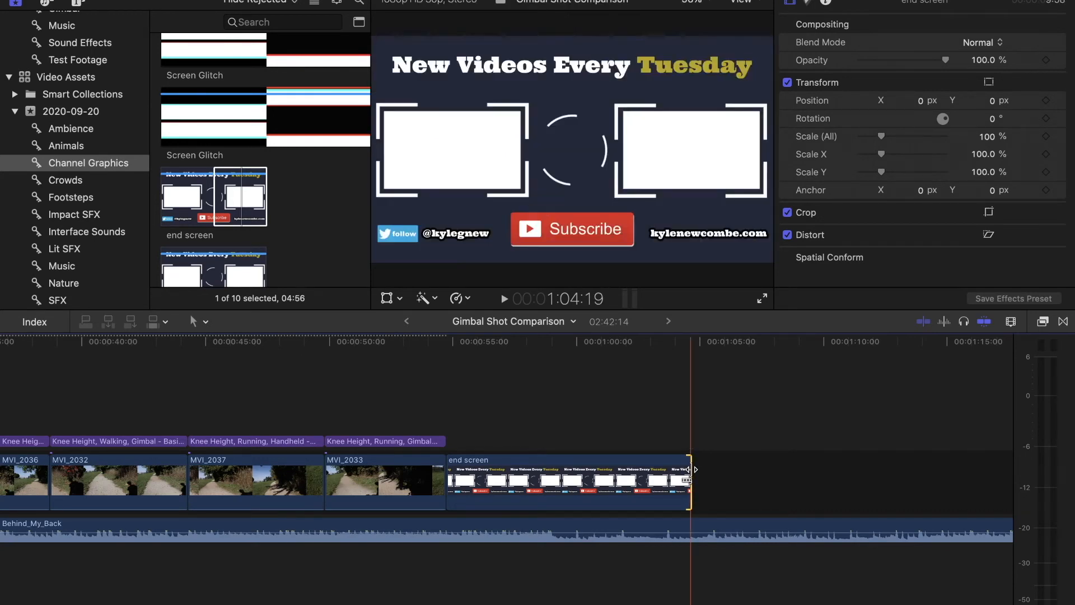
key(super+equal)
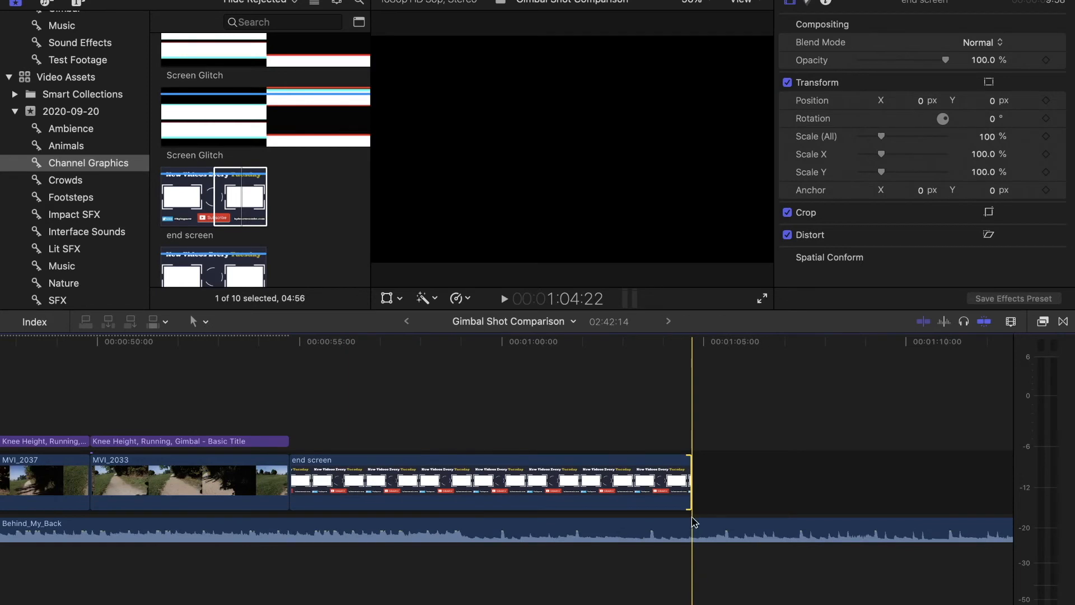
scroll(663, 549, left, 3)
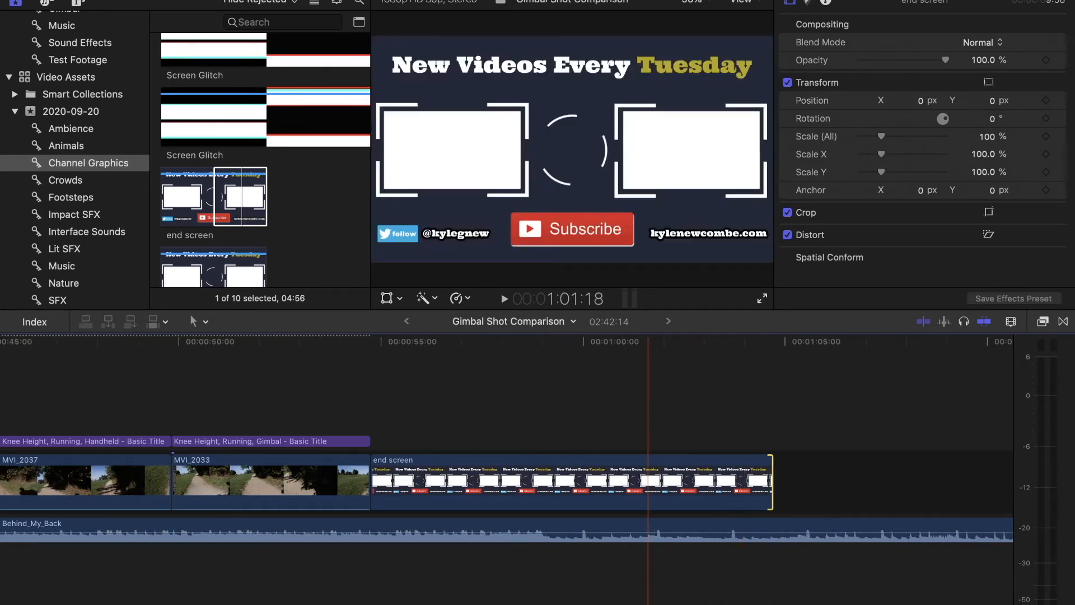
Add a cross dissolve between MVI_2033 and the end screen clip and shorten it to about 12 frames
key(super+minus)
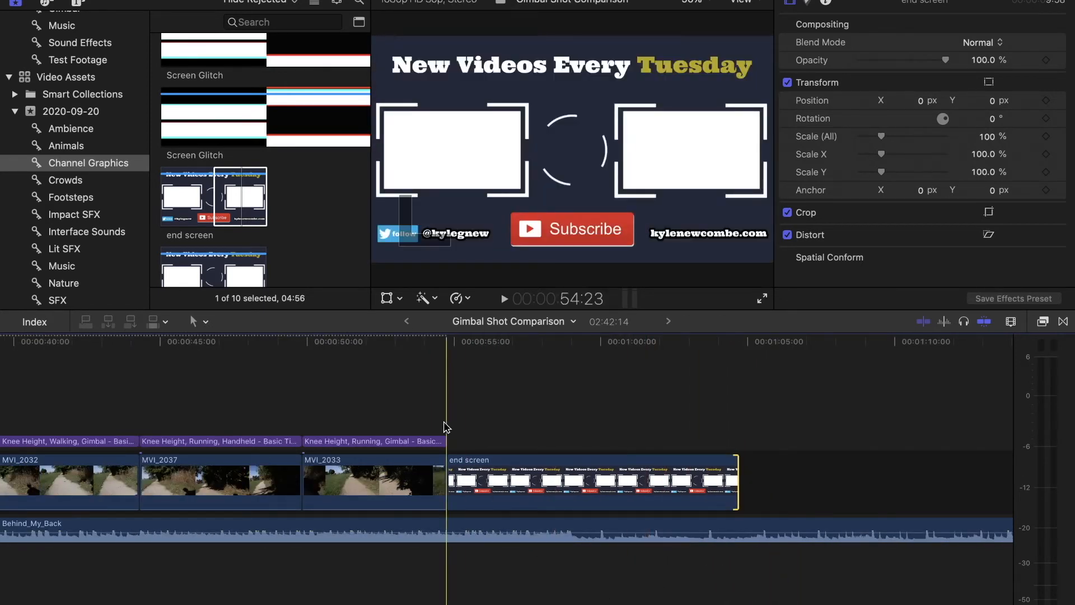
click(444, 475)
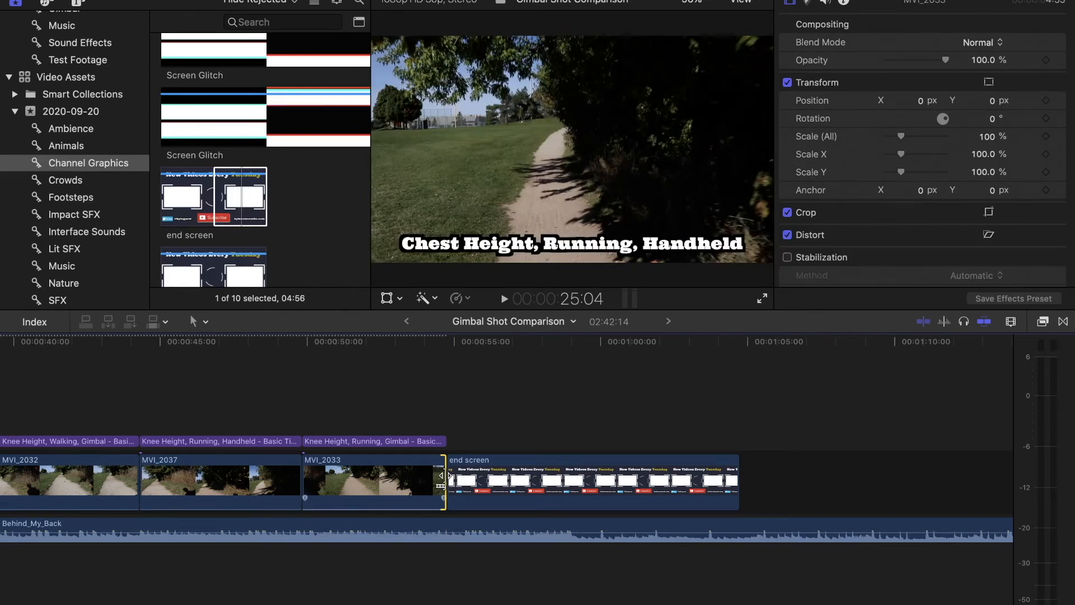
key(super+shift+a)
key(super+equal)
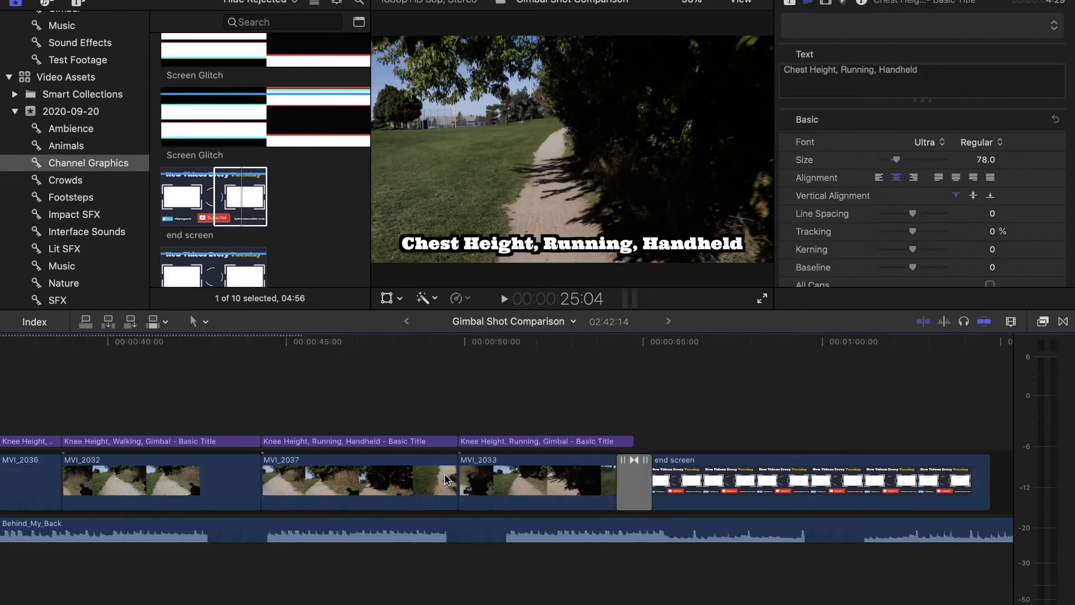
scroll(448, 482, right, 10)
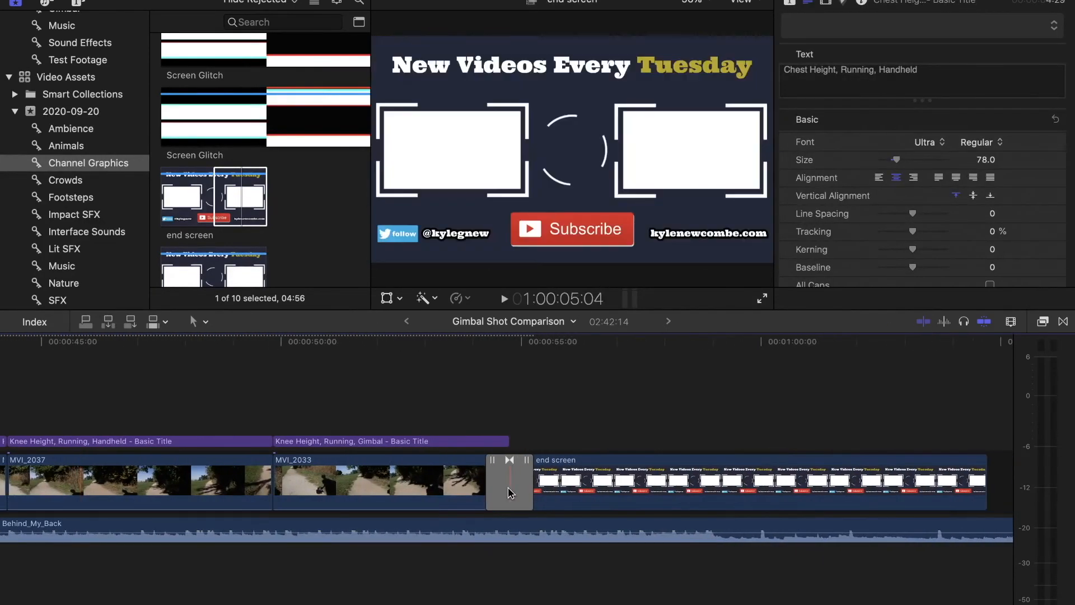
drag(485, 493, 502, 493)
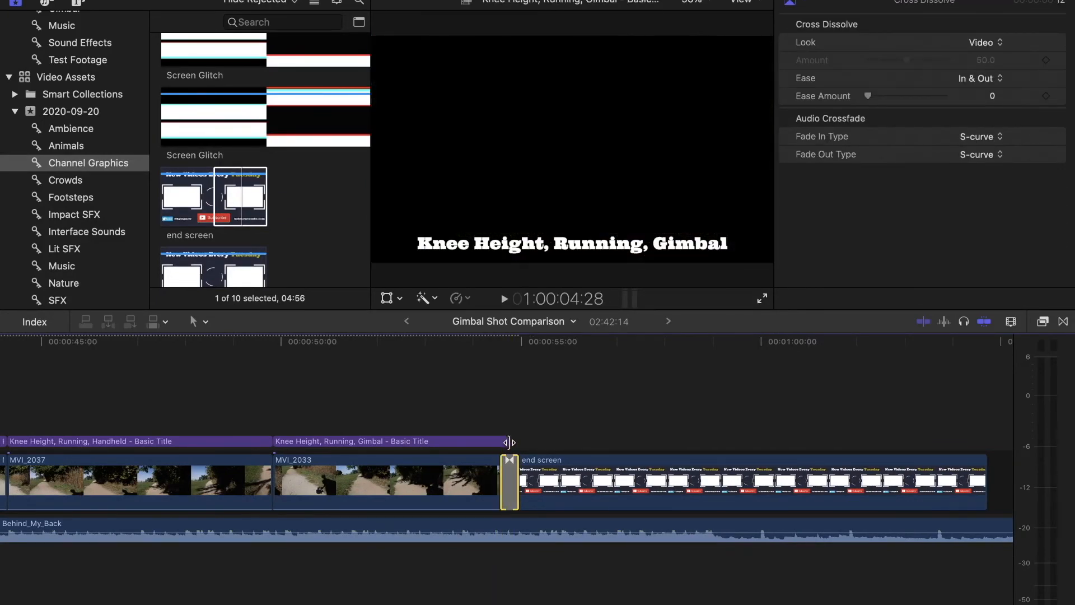
Add a transition at the end of the Knee Height, Running, Gimbal title and shorten it to start level with the dissolve below
click(508, 442)
mouse_move(506, 442)
mouse_down()
mouse_move(502, 430)
mouse_move(464, 429)
mouse_move(498, 429)
mouse_up()
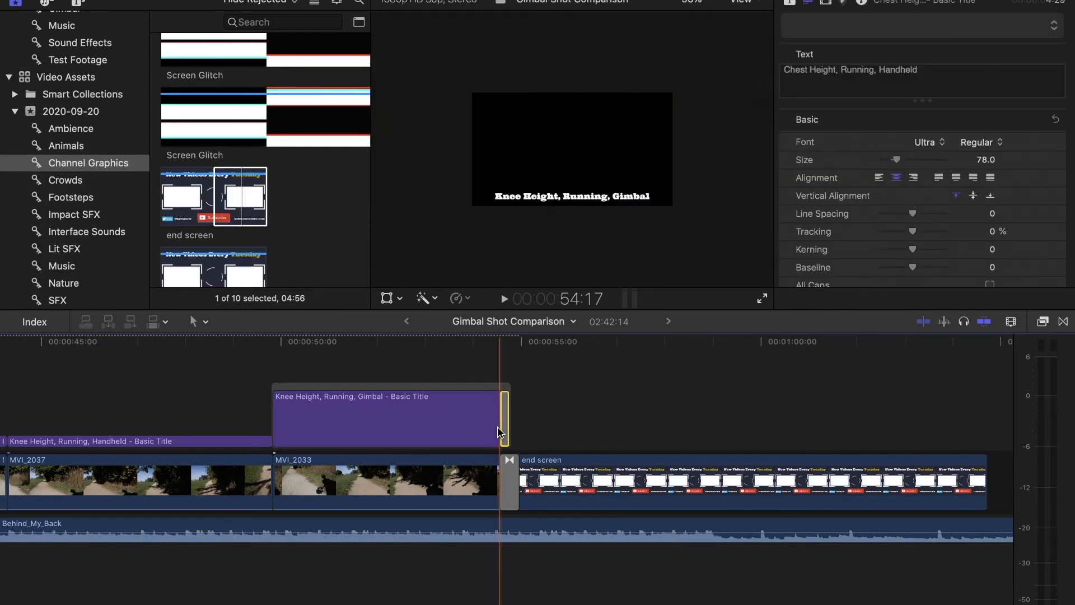
click(554, 423)
Trim the Behind_My_Back music to the end of the end screen at 1:04:22 and fade its audio out over about 1.4 seconds
scroll(558, 423, right, 3)
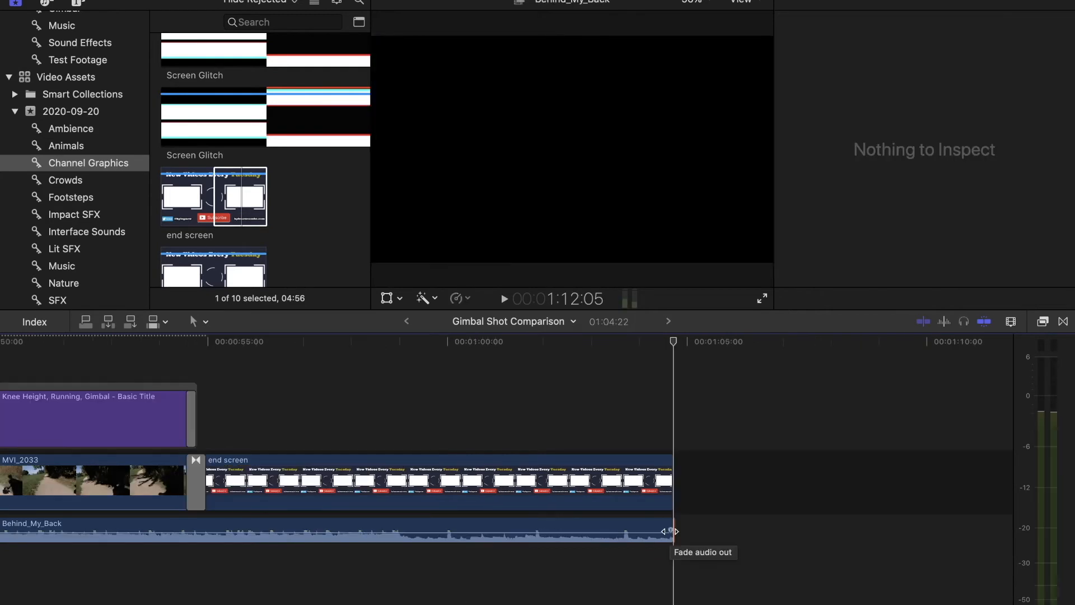
drag(674, 530, 608, 530)
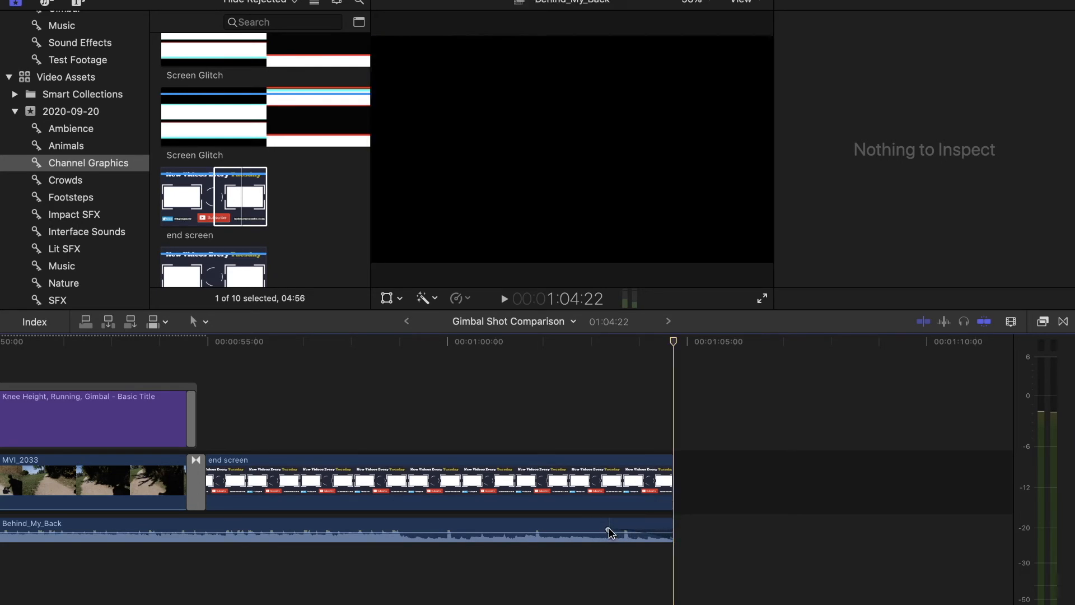
key(shift+z)
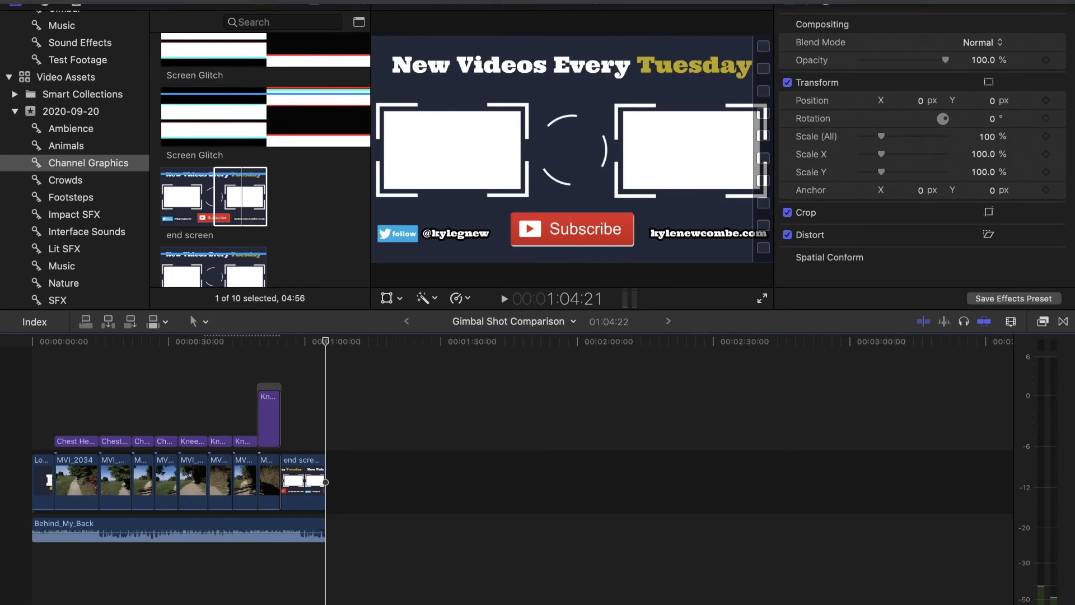
Send the Gimbal Shot Comparison project from the 2020-11-15 event to Compressor and dismiss its What's New window
scroll(92, 135, up, 4)
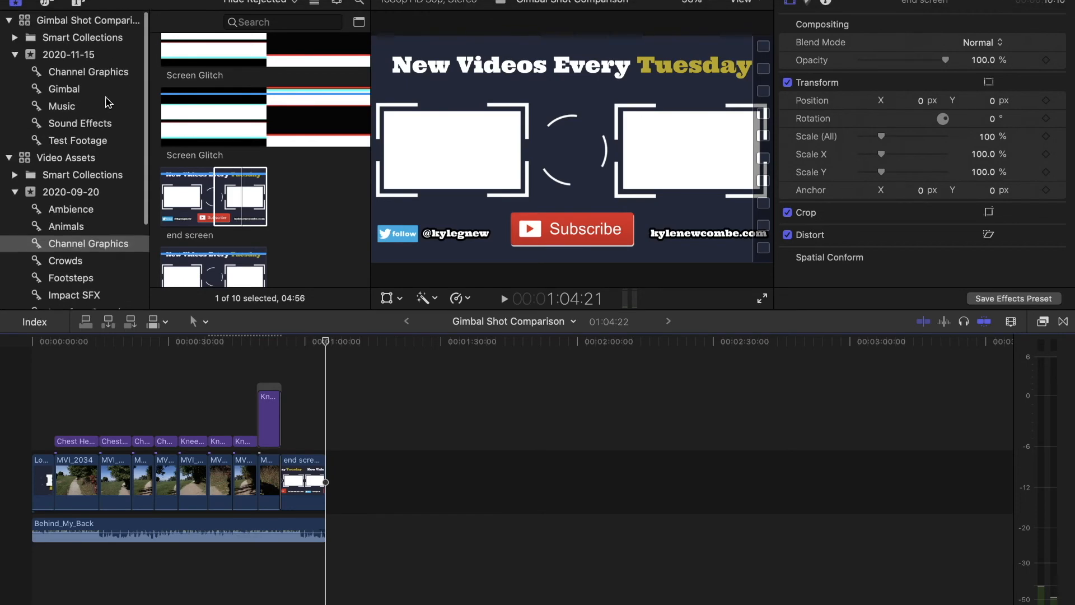
click(101, 56)
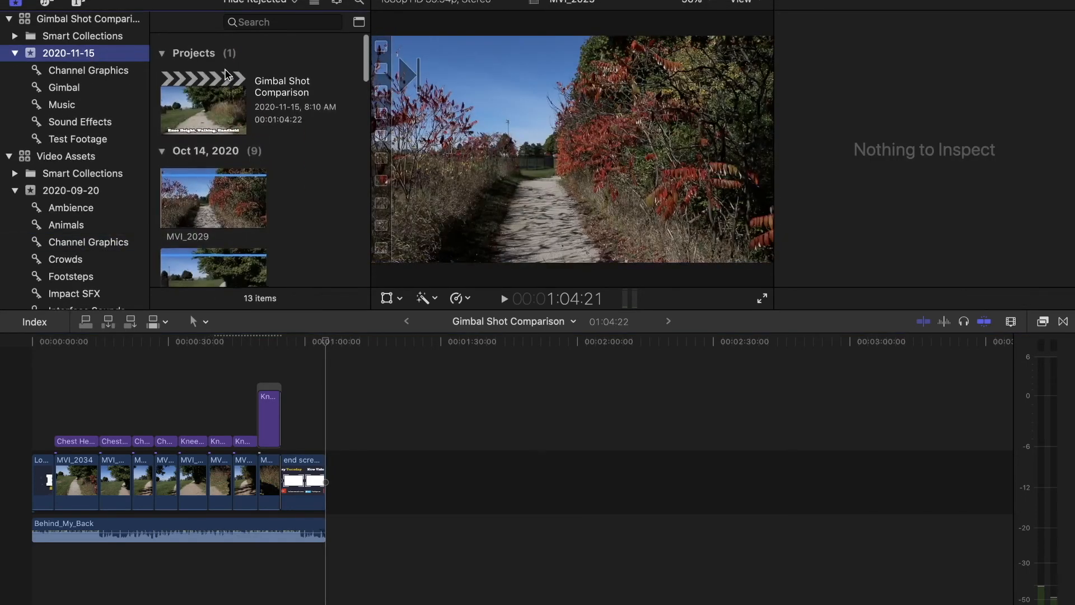
click(222, 84)
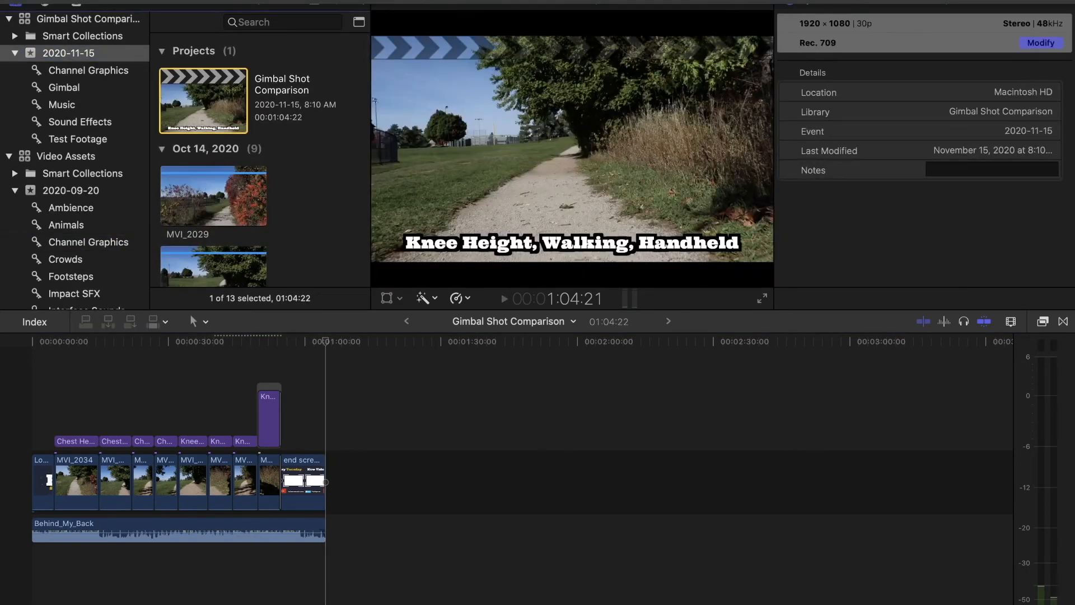
click(125, 1)
mouse_move(346, 150)
click(401, 150)
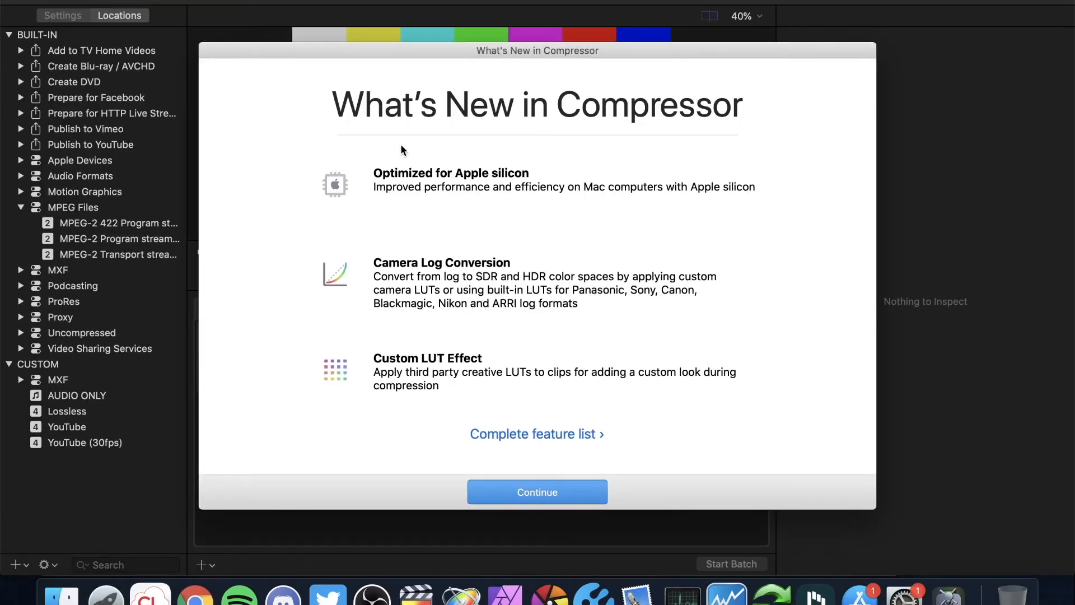
click(565, 491)
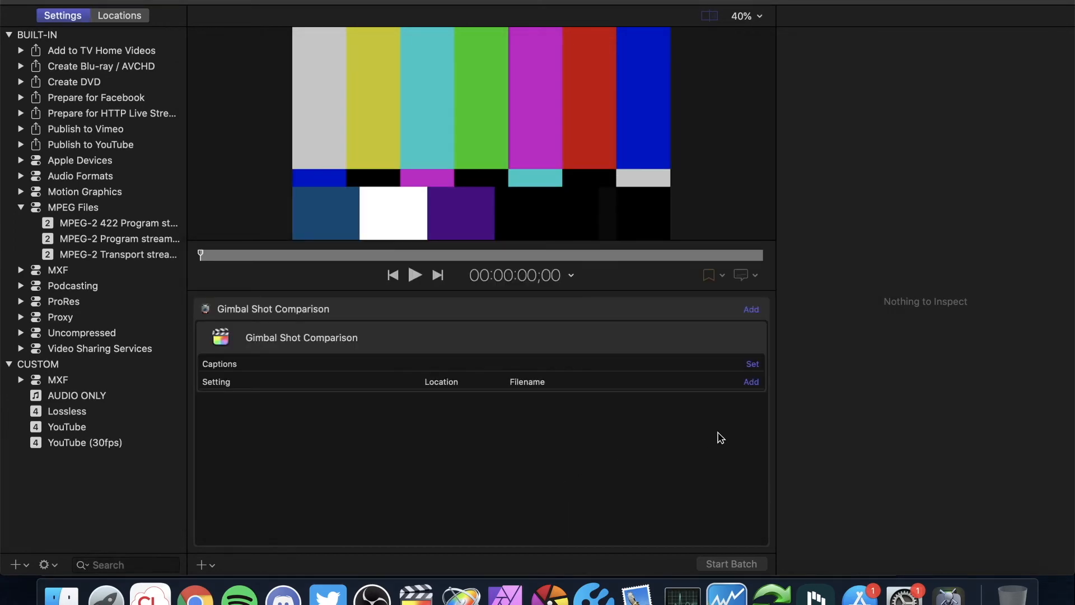
Add the custom YouTube (30fps) setting to the job, with the output location En Masse/TECH VIDEOS/2020/10/Gimbal
click(752, 382)
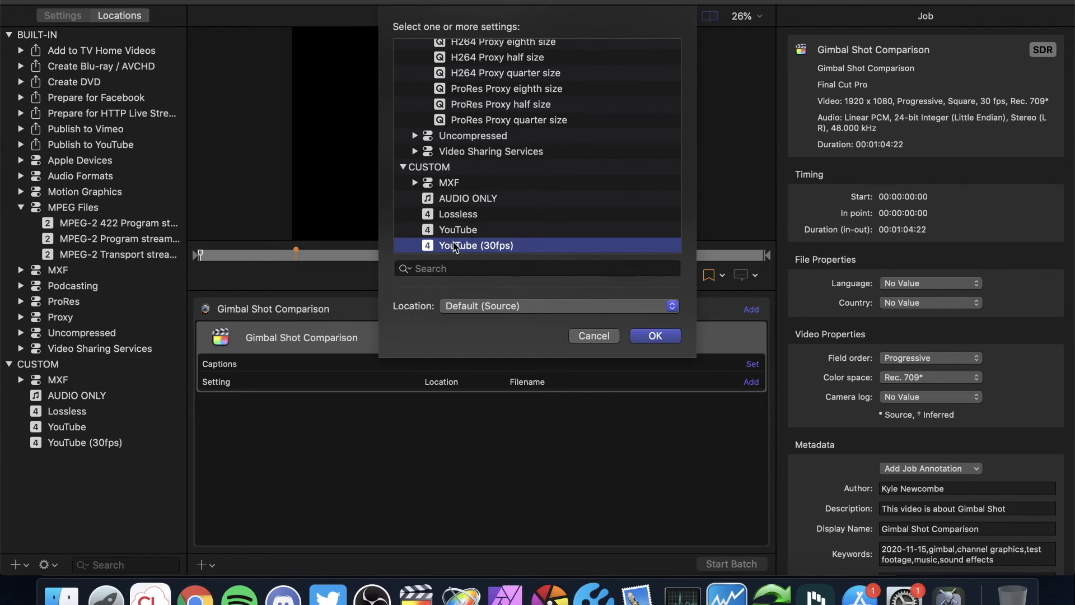
click(523, 308)
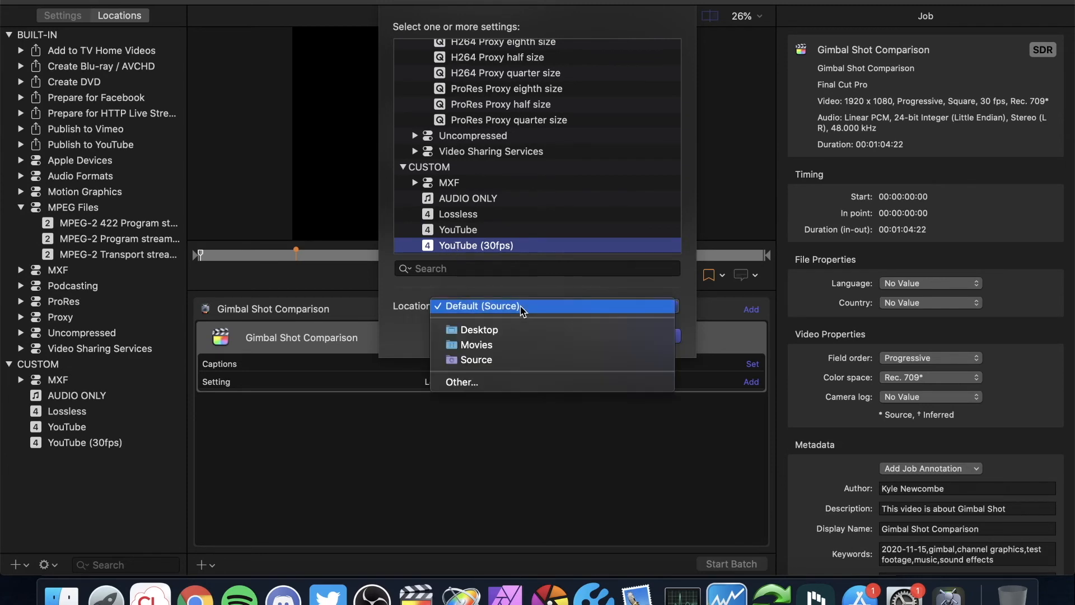
click(491, 385)
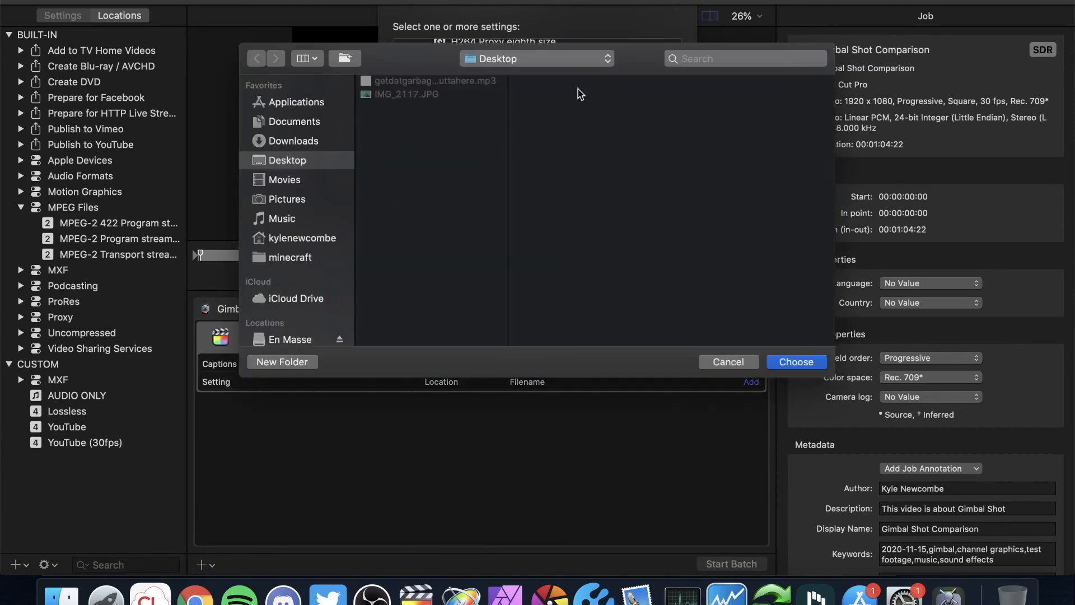
scroll(274, 197, down, 4)
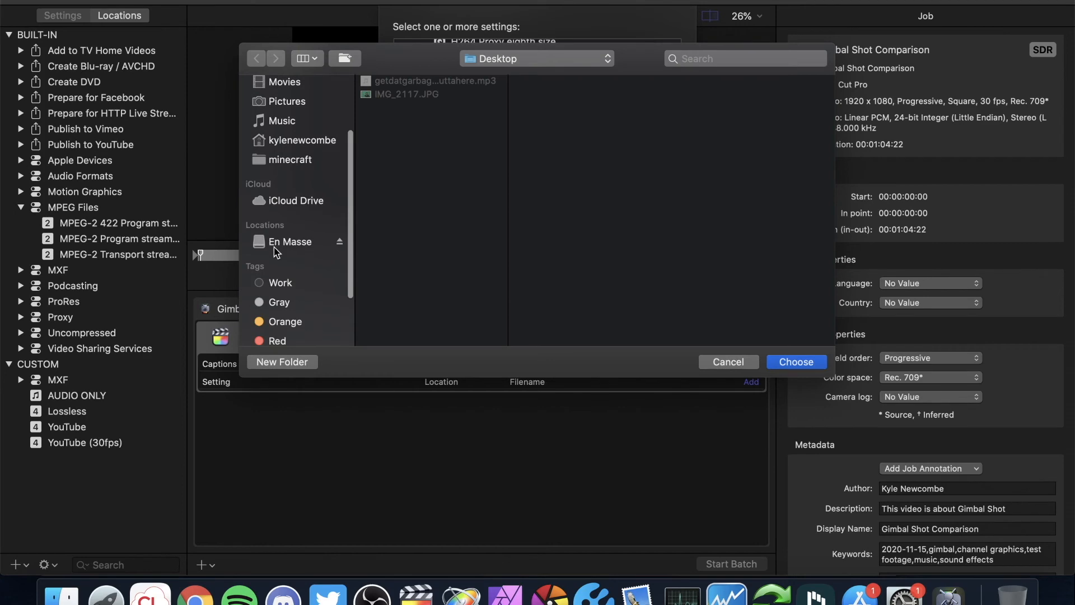
click(289, 242)
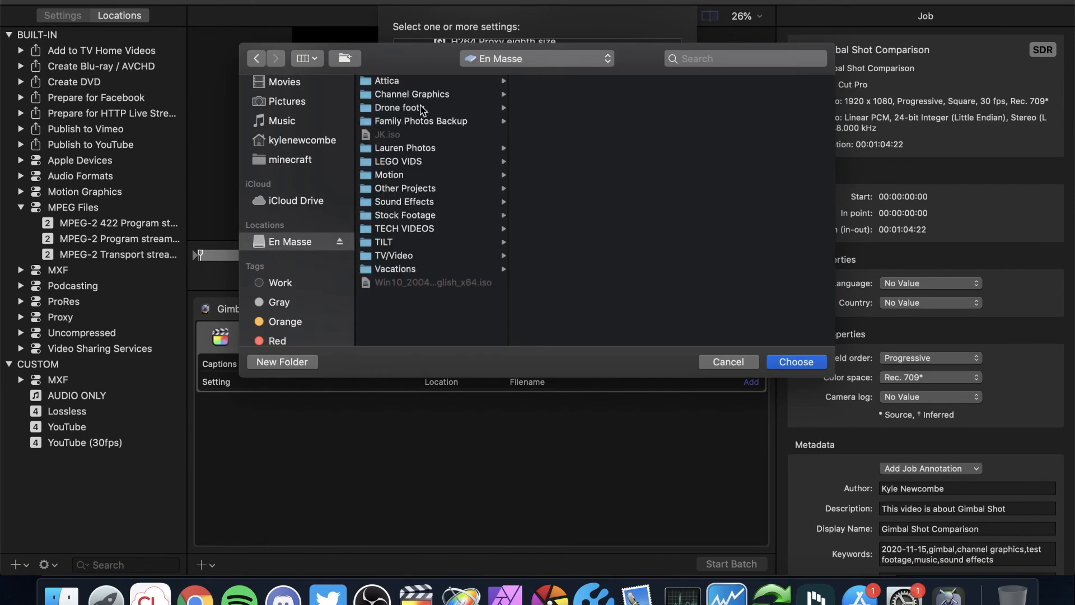
click(421, 229)
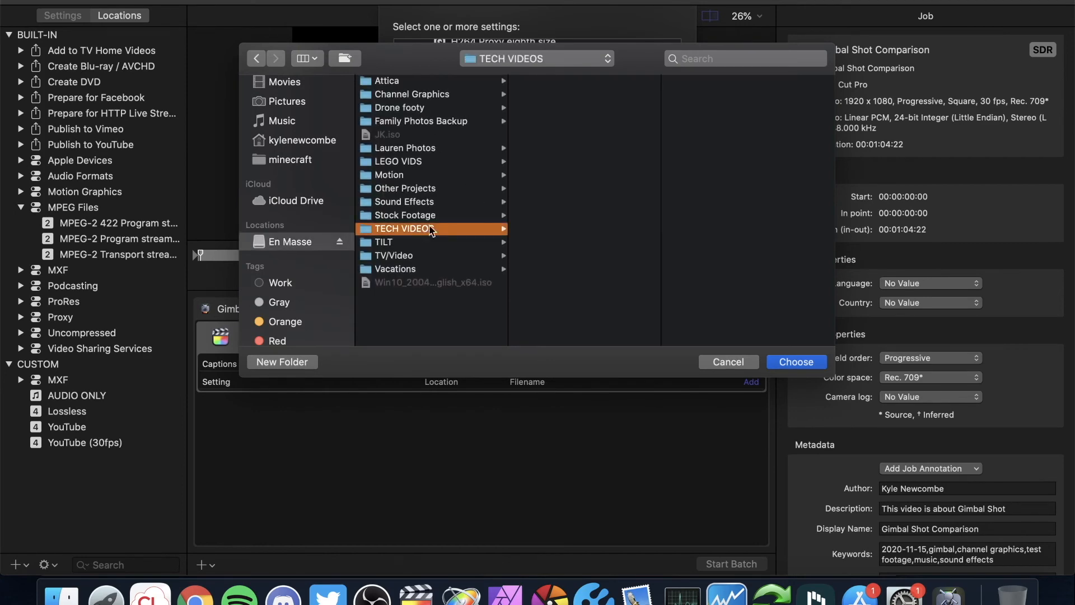
click(569, 110)
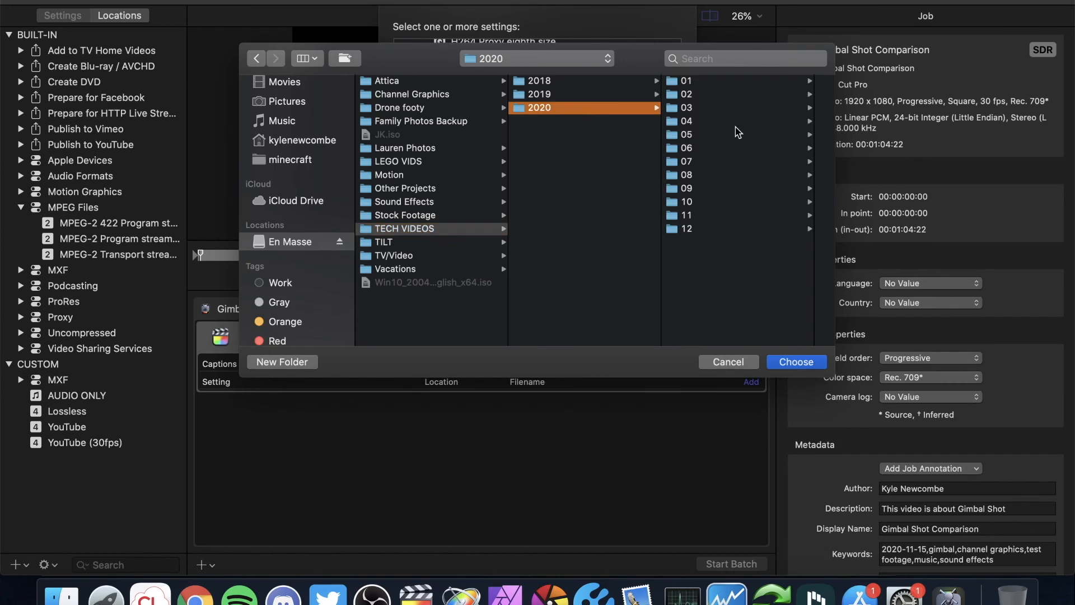
click(697, 202)
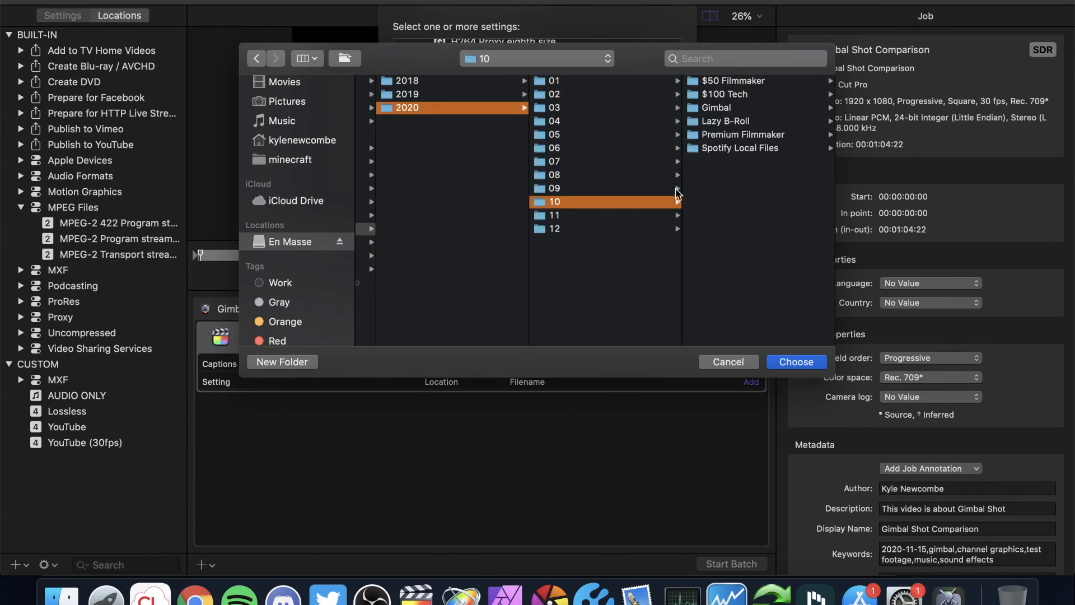
click(727, 110)
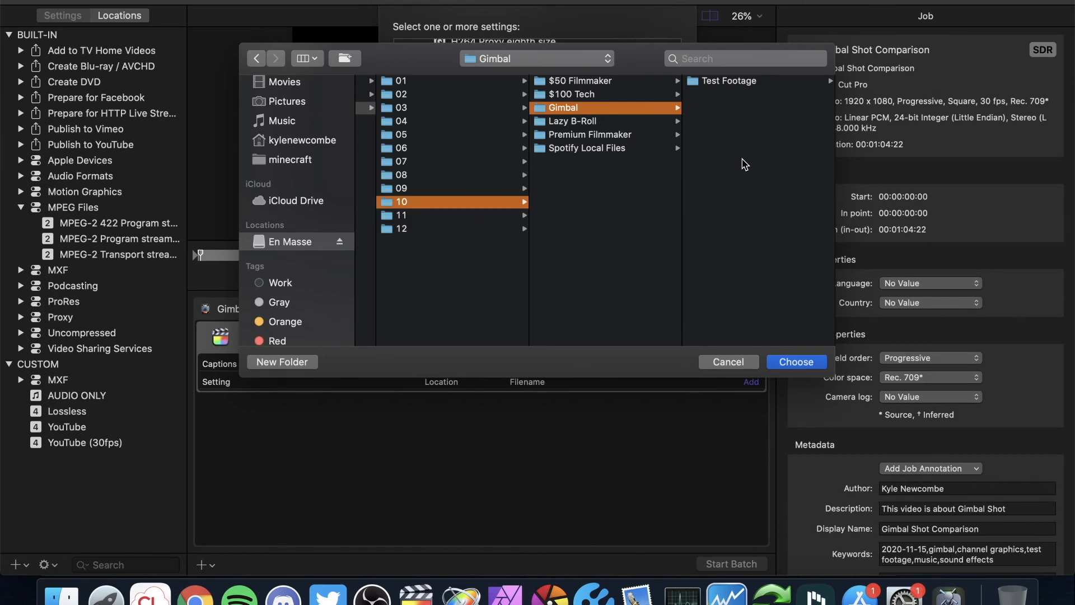
key(Return)
click(660, 337)
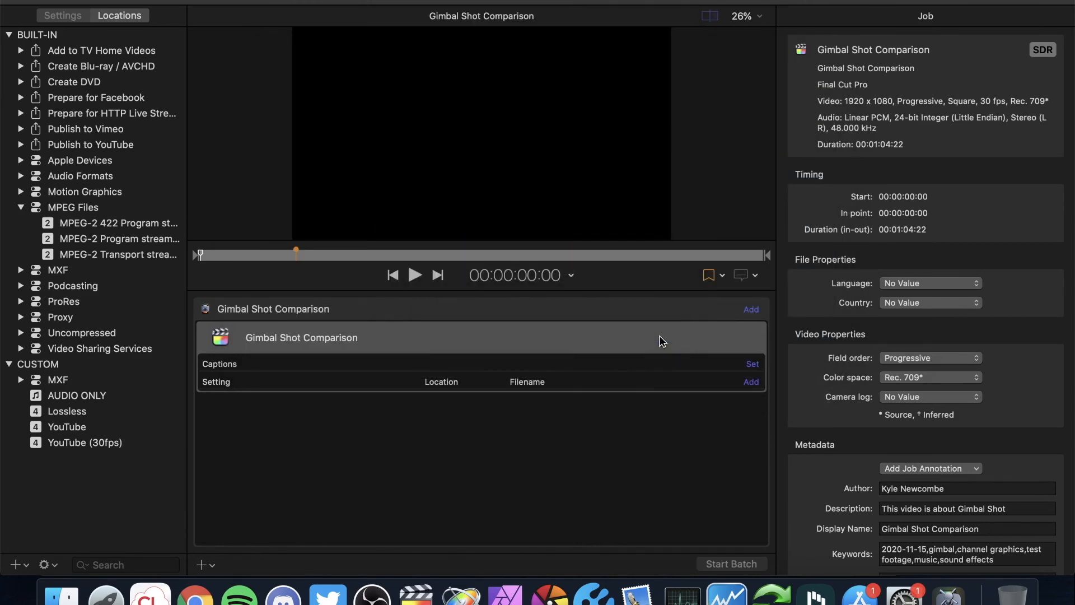